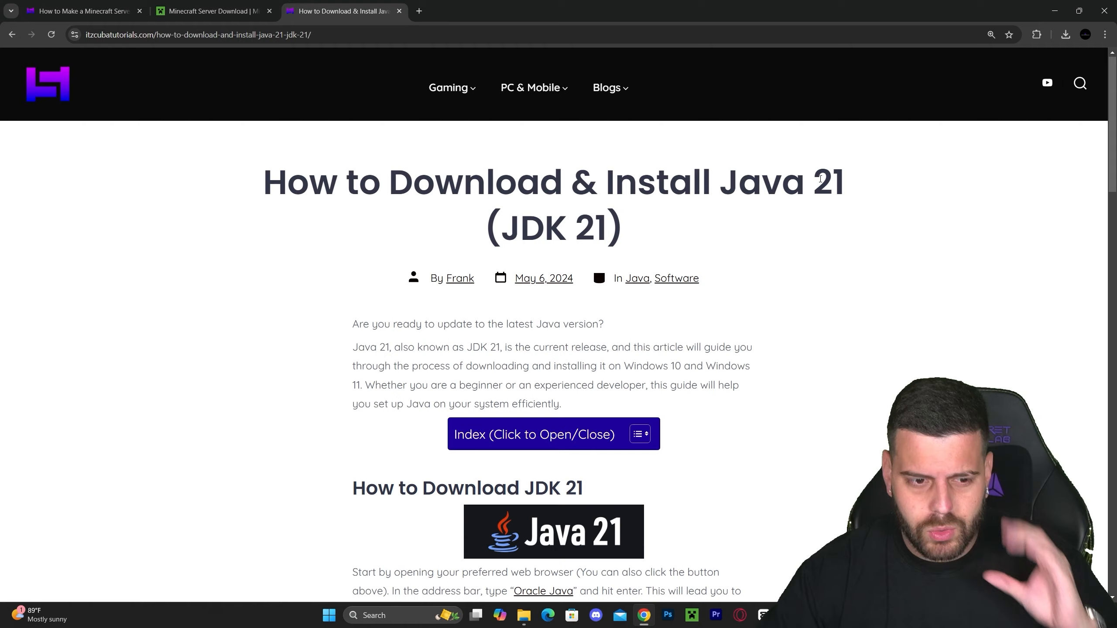
Review the guide on downloading and installing Java 21 (JDK 21), including the x64 Installer link and the setup wizard stages.
scroll(835, 200, "down", 20)
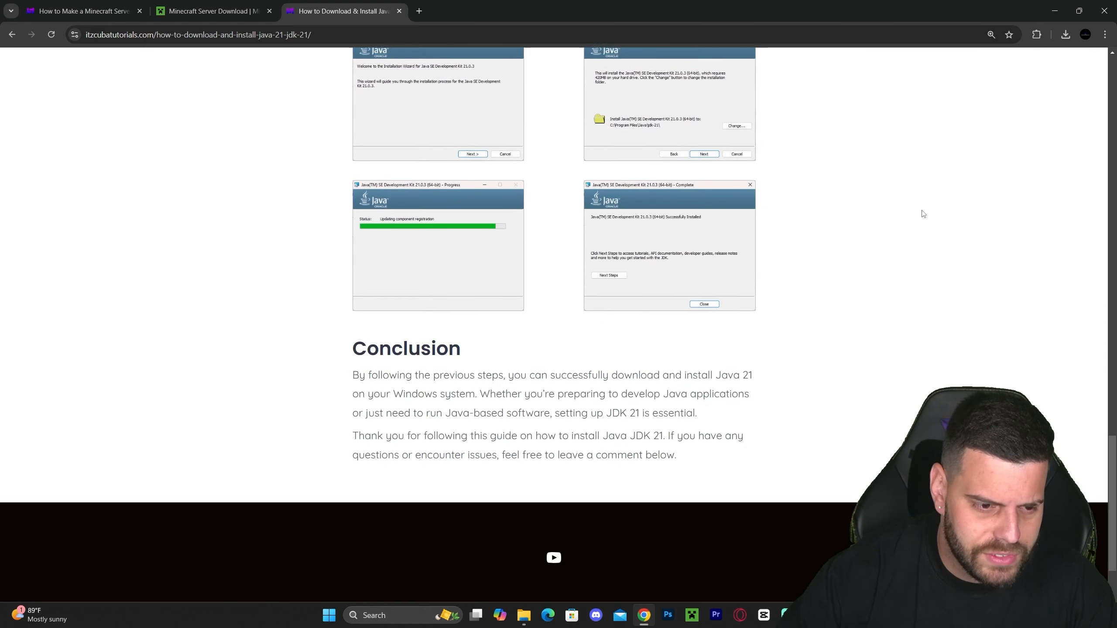
scroll(928, 218, "up", 7)
scroll(931, 221, "up", 8)
scroll(870, 229, "down", 4)
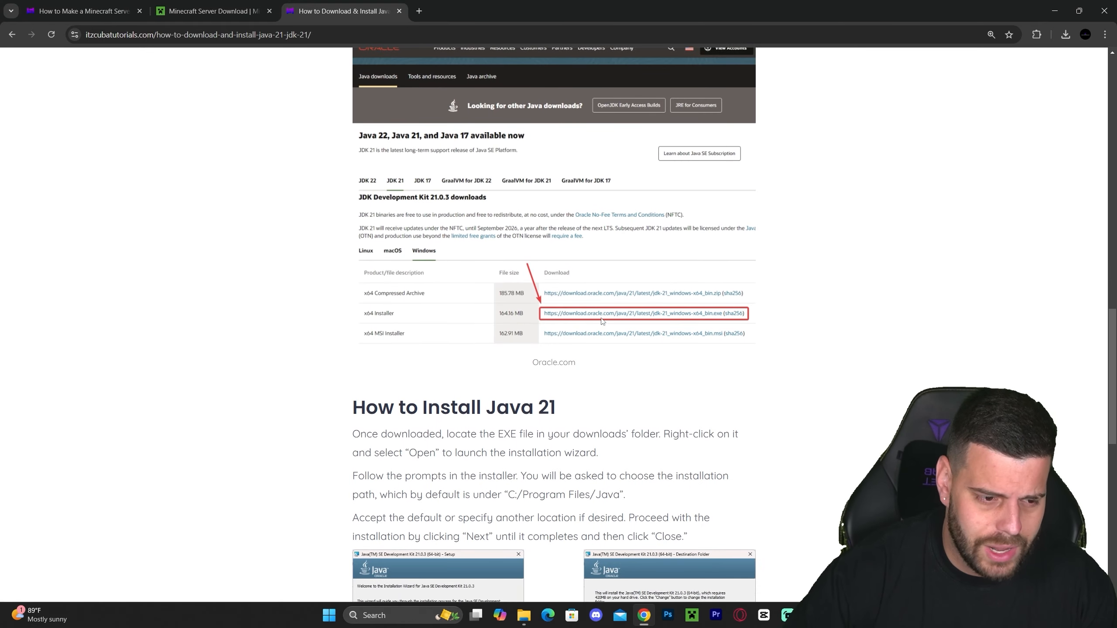
scroll(712, 317, "down", 6)
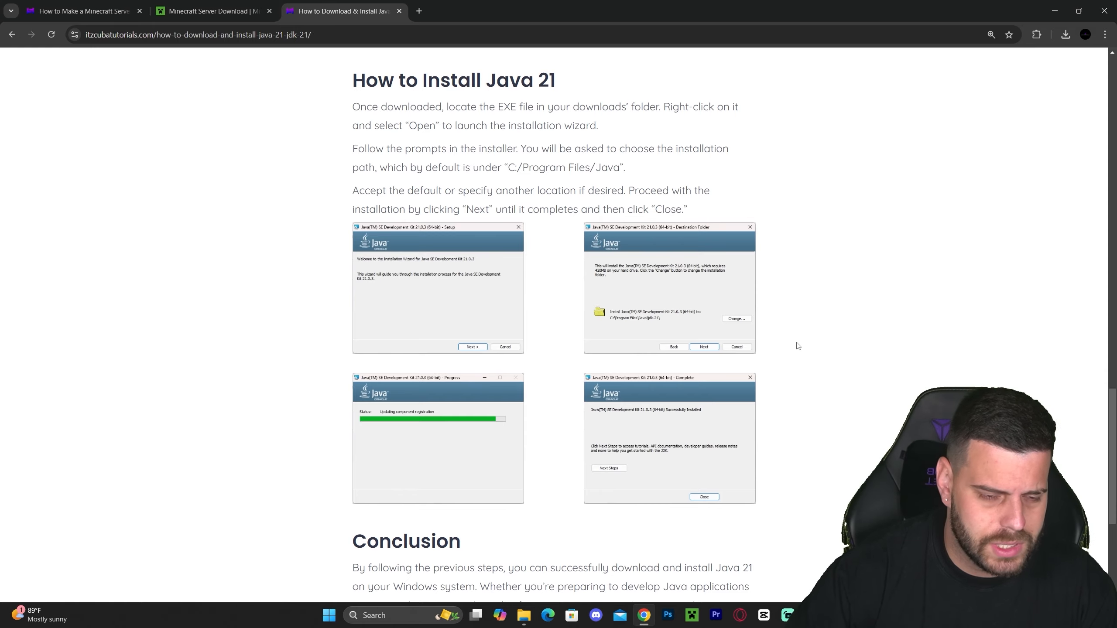
scroll(798, 346, "up", 20)
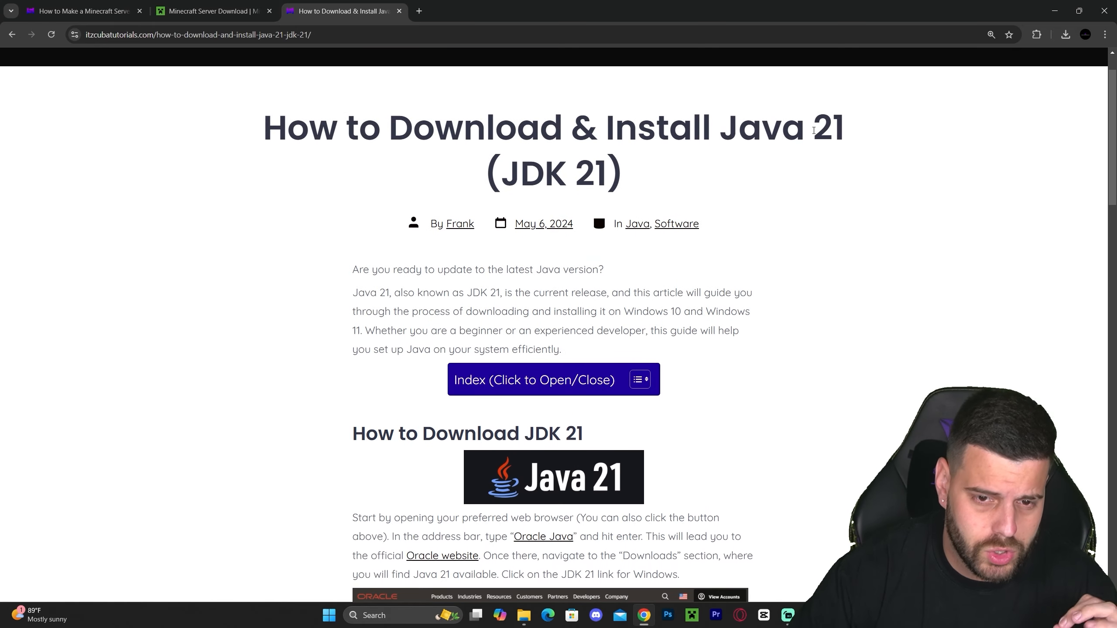
left_click(439, 615)
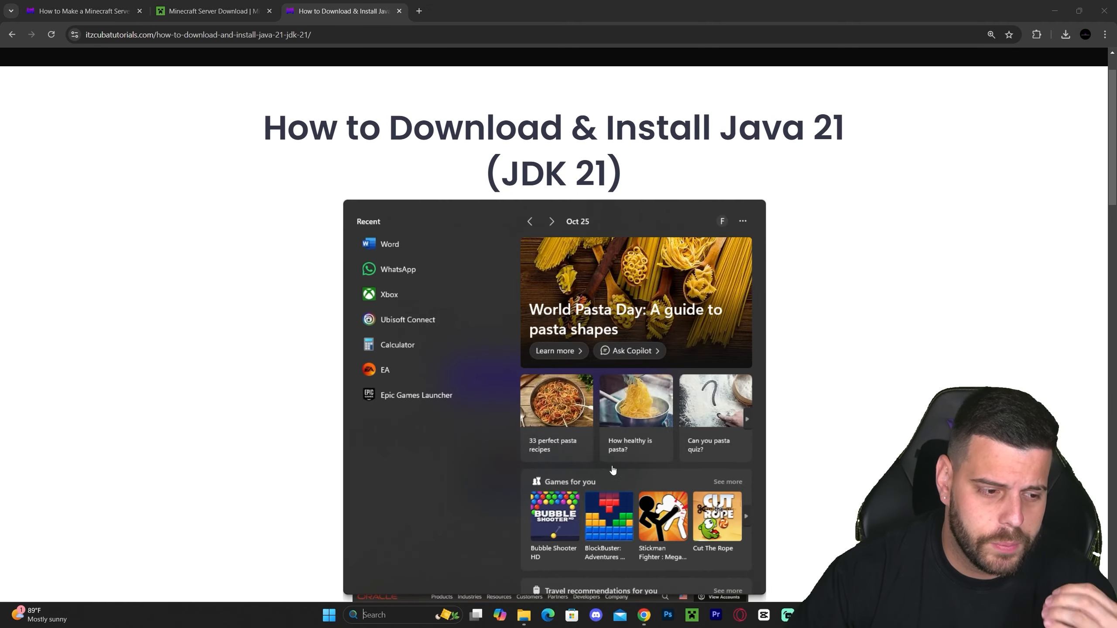
left_click(862, 348)
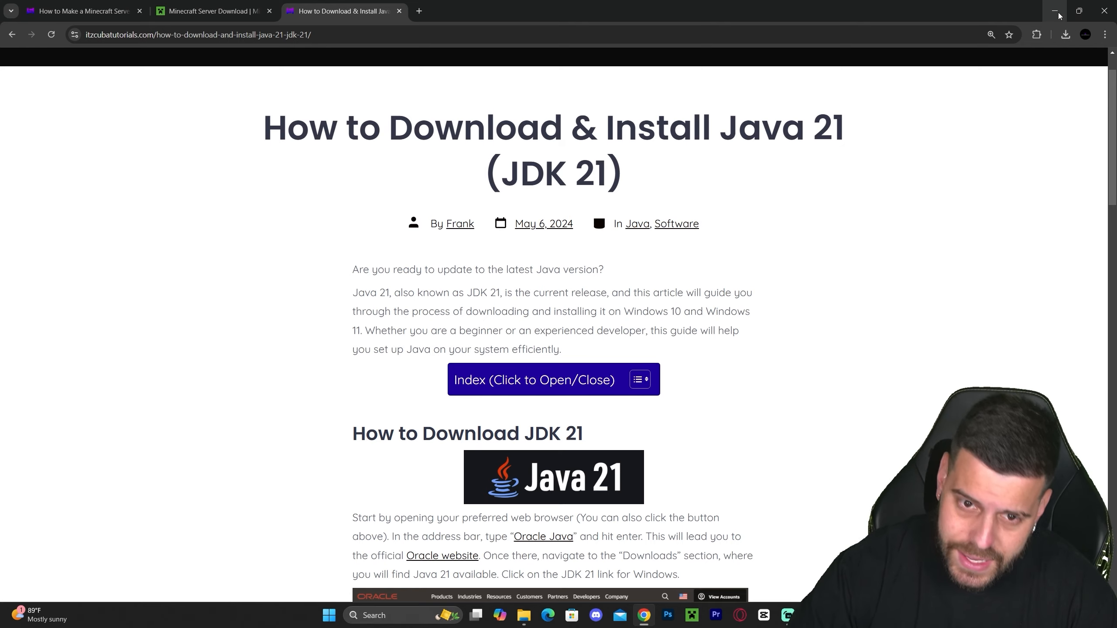
scroll(409, 84, "up", 2)
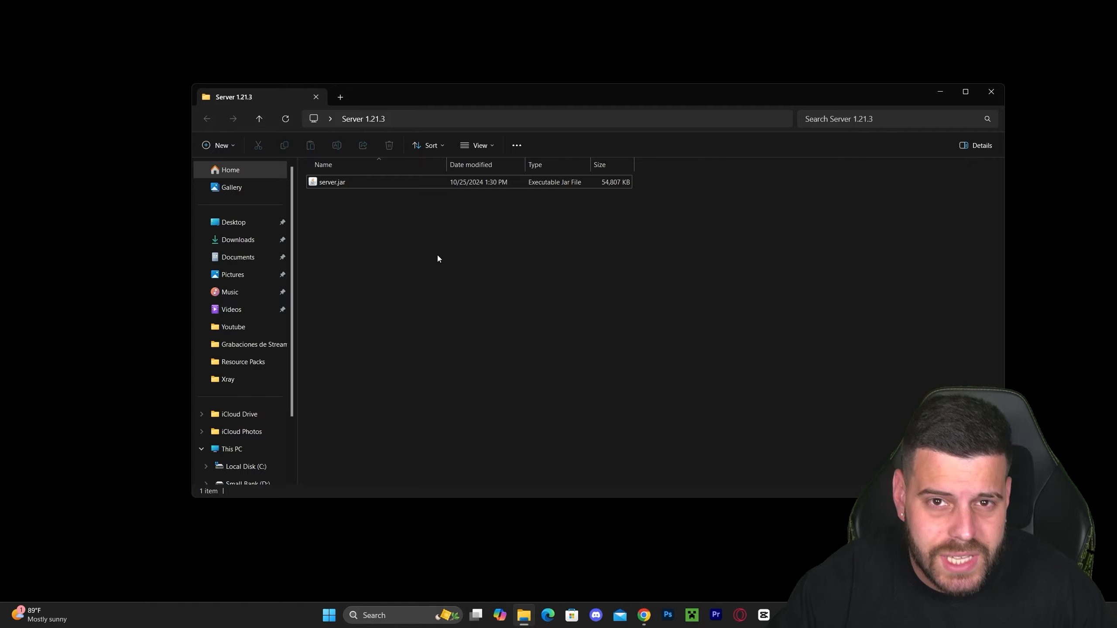
Run server.jar in the Server 1.21.3 folder to generate the server files, and open eula.txt in Notepad just once.
double_click(330, 185)
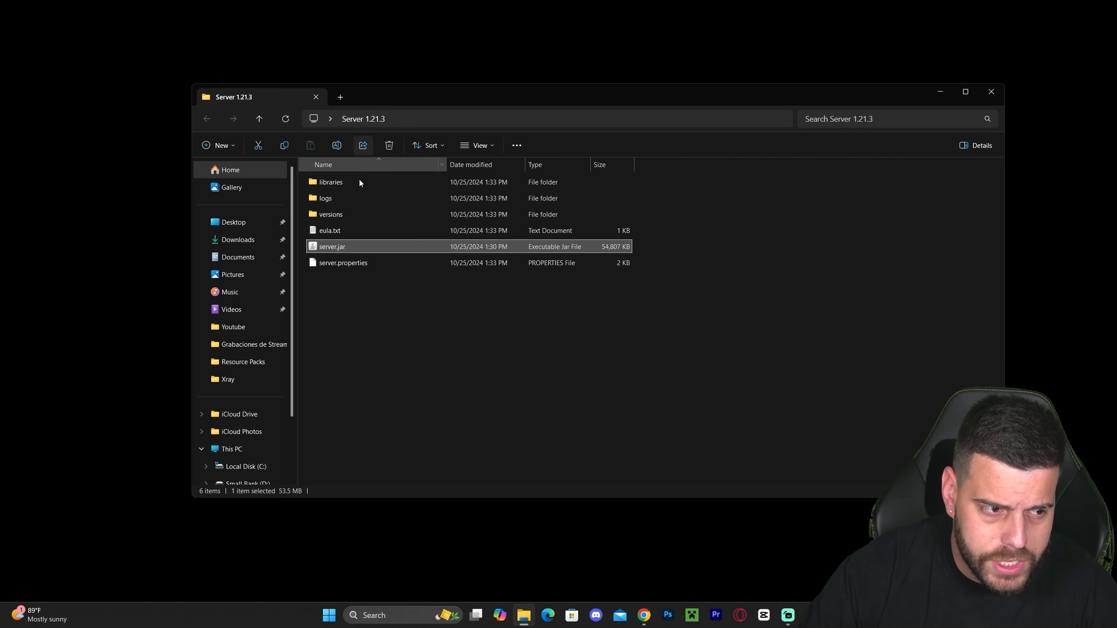
left_click(330, 231)
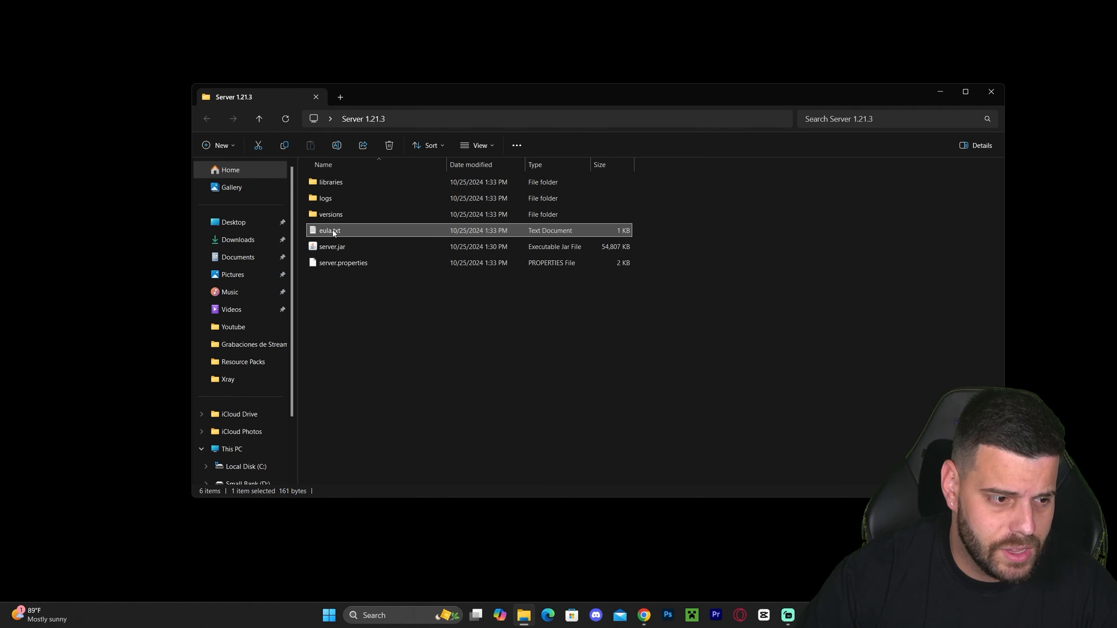
double_click(106, 298)
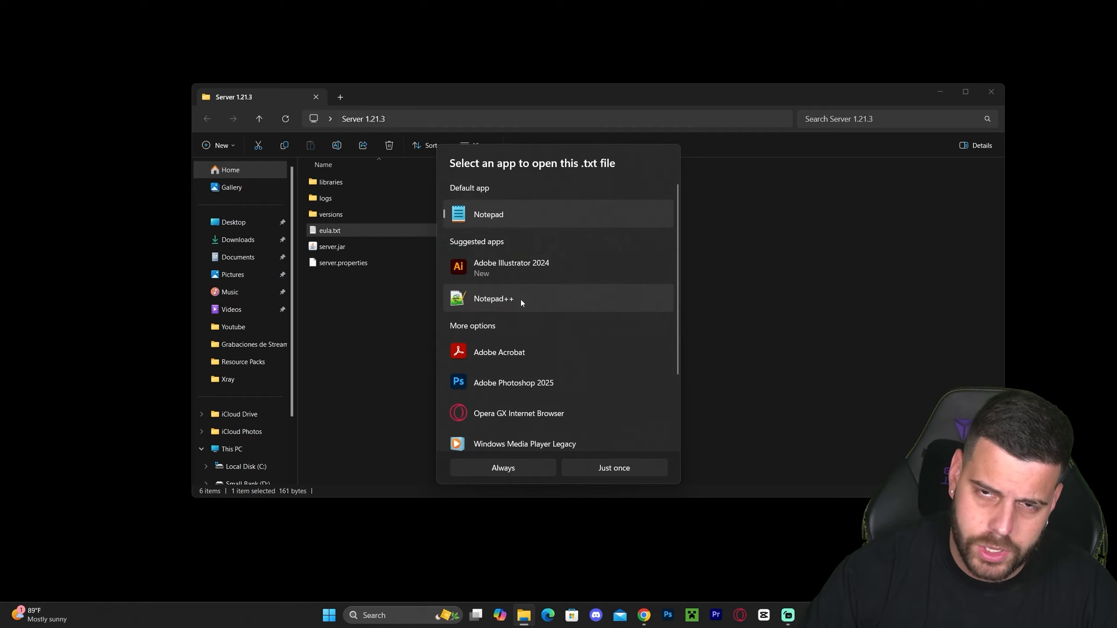
left_click(614, 468)
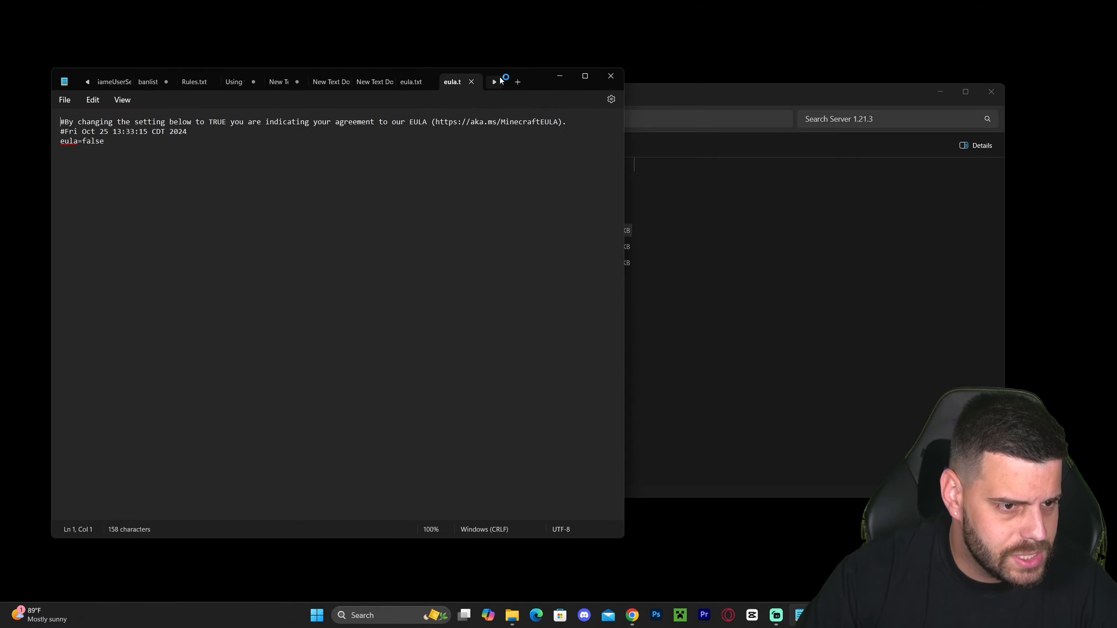
Accept the Minecraft EULA by setting eula=true in eula.txt, and save the file.
left_click_drag(551, 86, 745, 105)
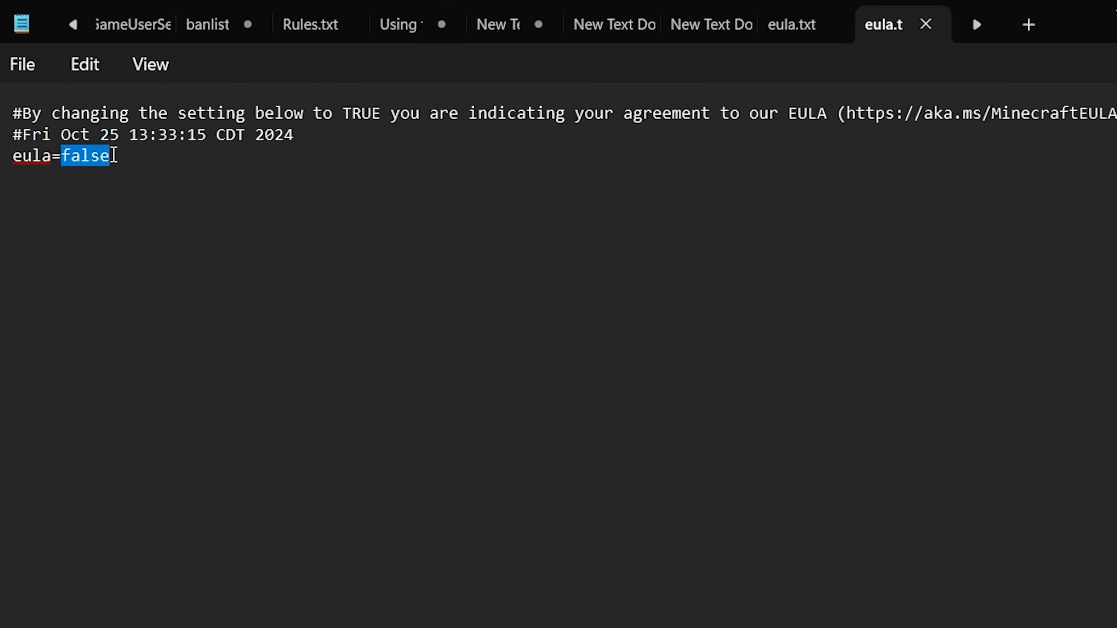
type("true")
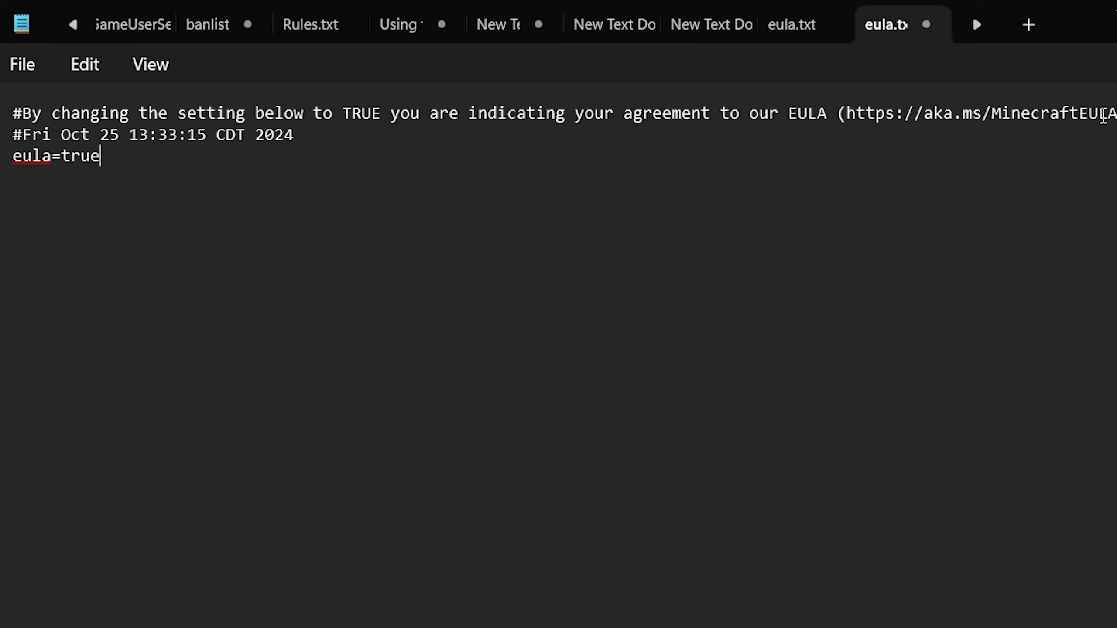
left_click_drag(1074, 113, 864, 120)
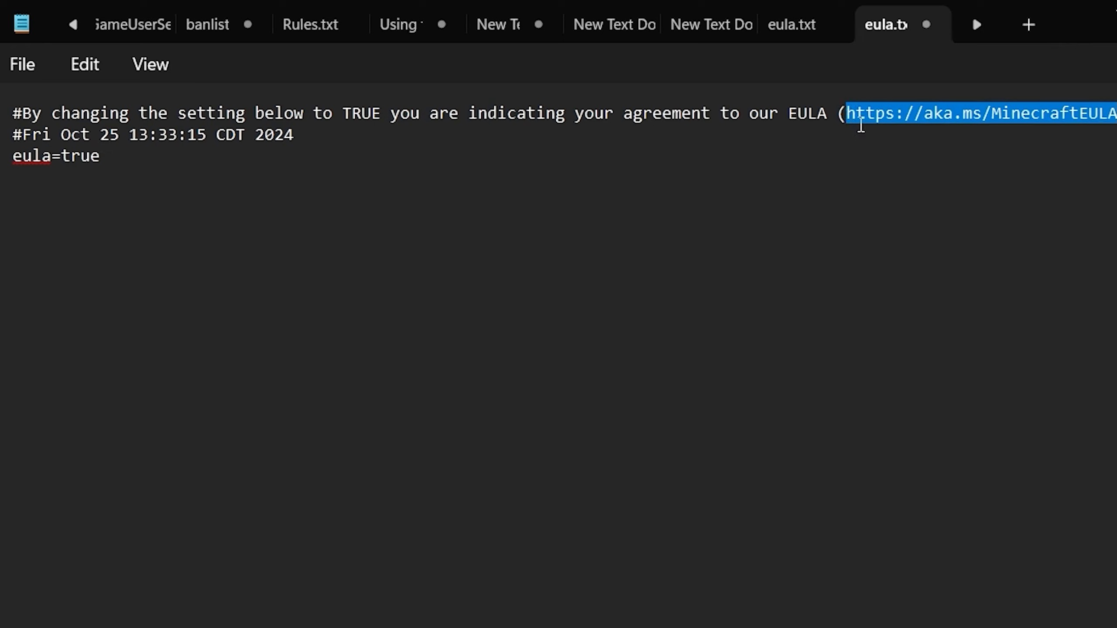
left_click(189, 164)
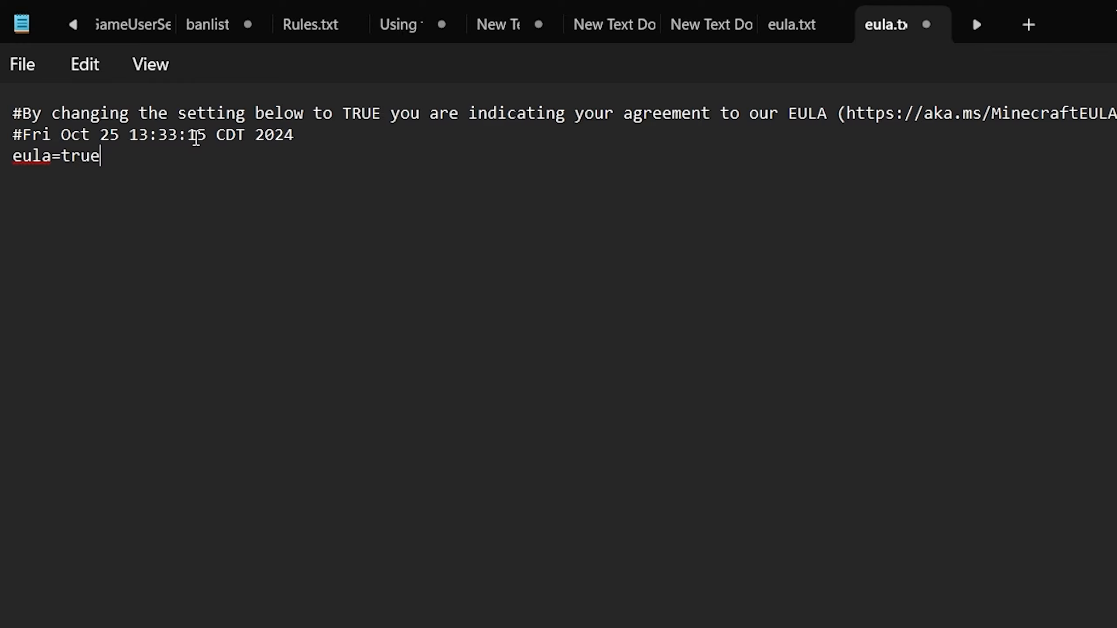
mouse_move(48, 158)
left_mouse_down()
mouse_move(22, 142)
mouse_move(46, 165)
left_mouse_up()
left_click(22, 64)
left_click(77, 216)
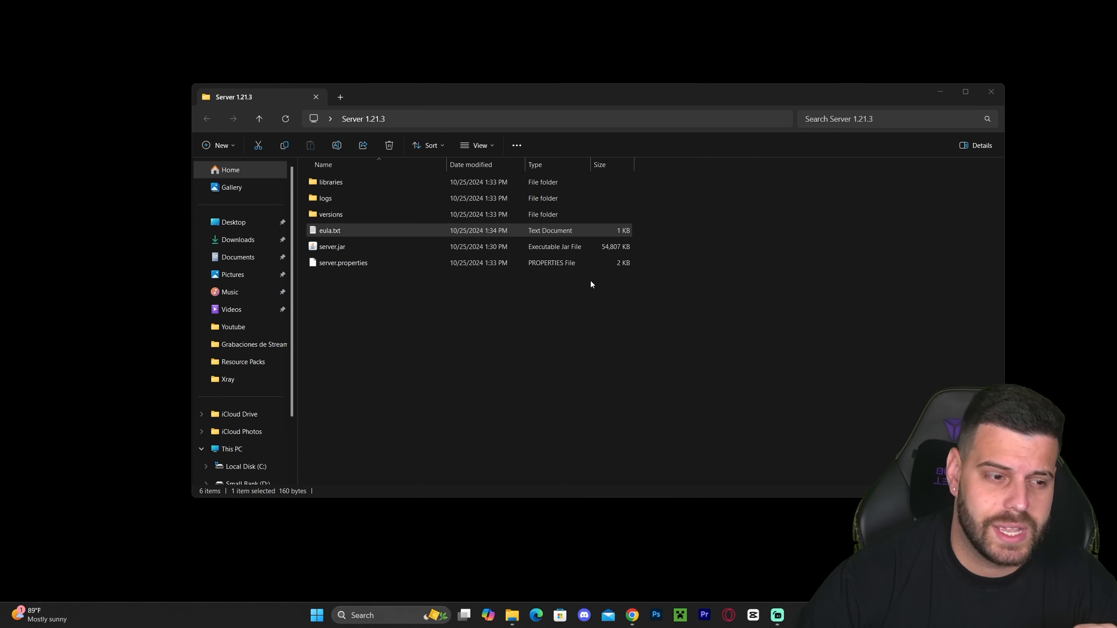
left_click(587, 285)
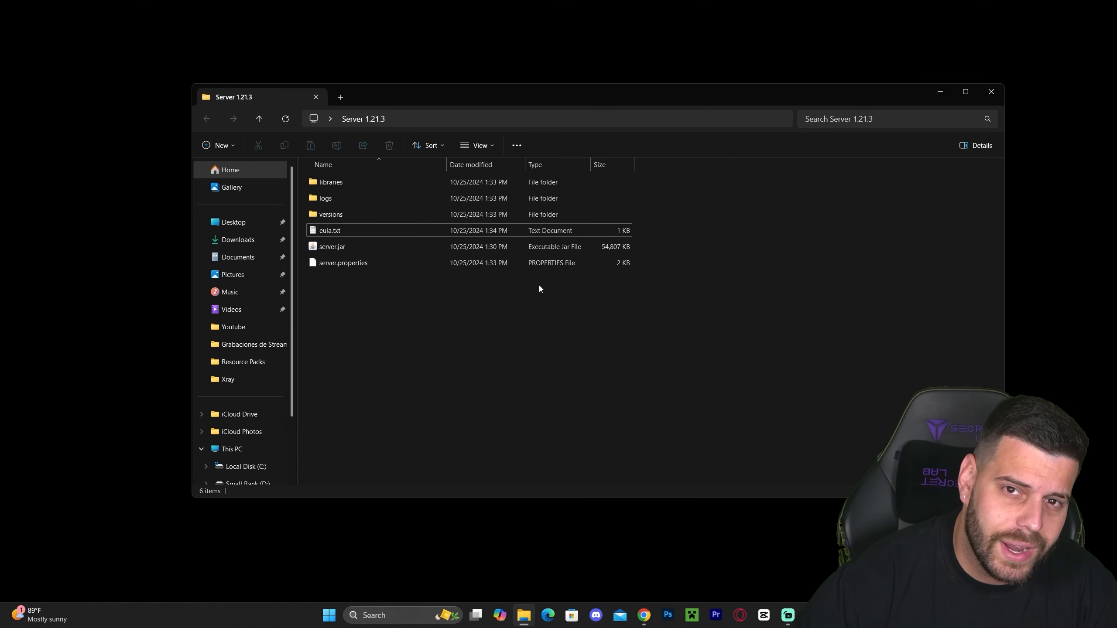
Start the server from server.jar and launch the latest release of Minecraft: Java Edition, 1.21.3.
left_click(346, 248)
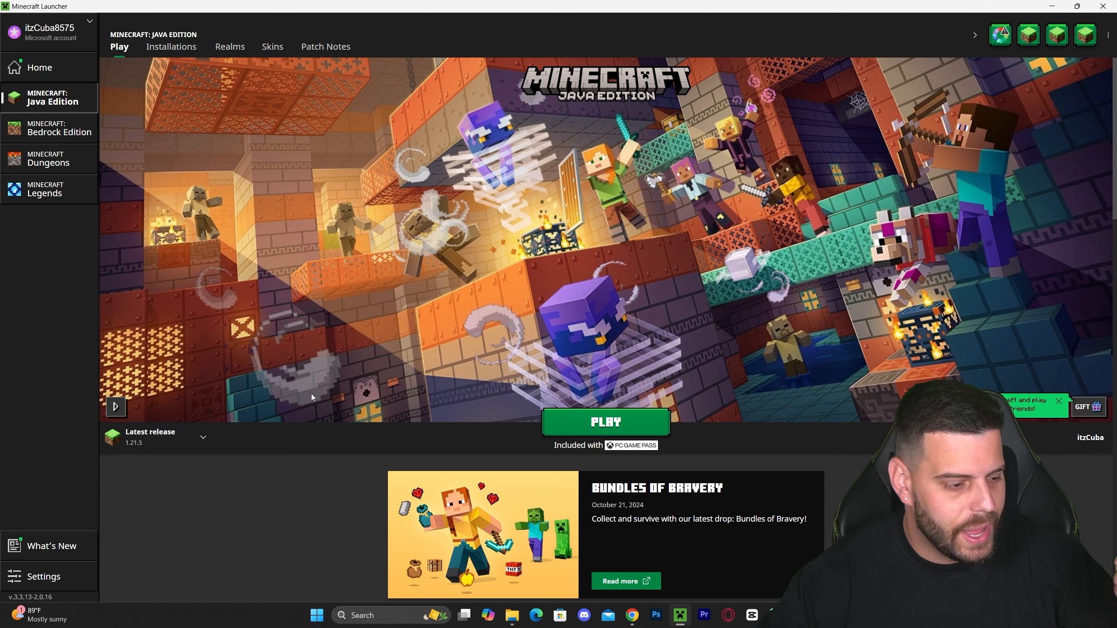
left_click(566, 425)
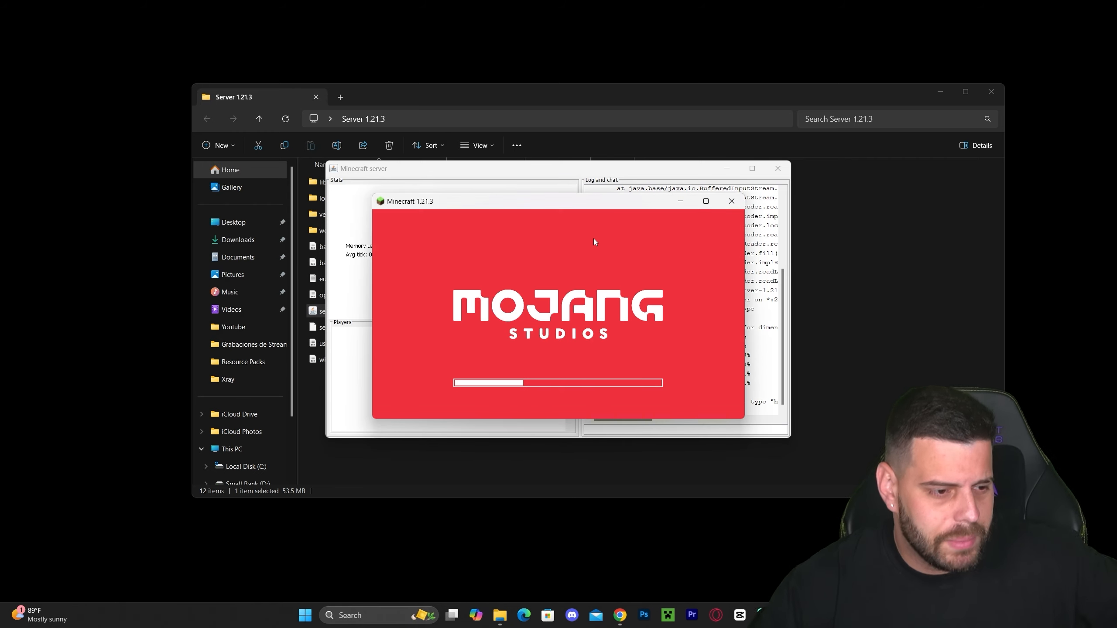
Arrange the Minecraft server console and the game window side by side, each filling half of the screen.
left_click_drag(606, 205, 794, 201)
left_click_drag(625, 170, 345, 171)
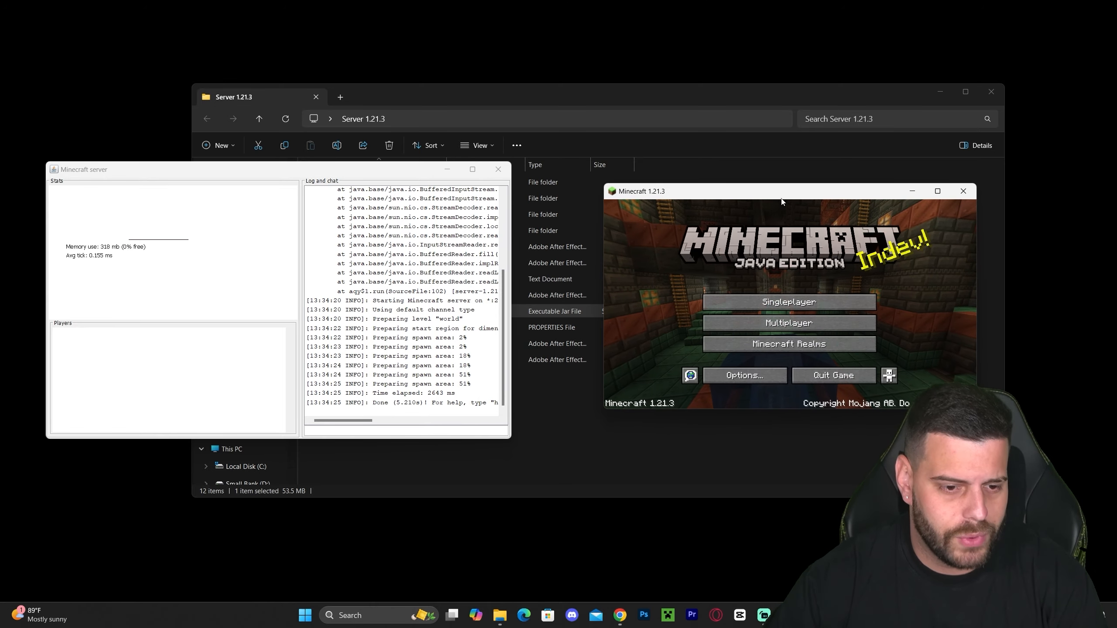
left_click_drag(737, 199, 481, 48)
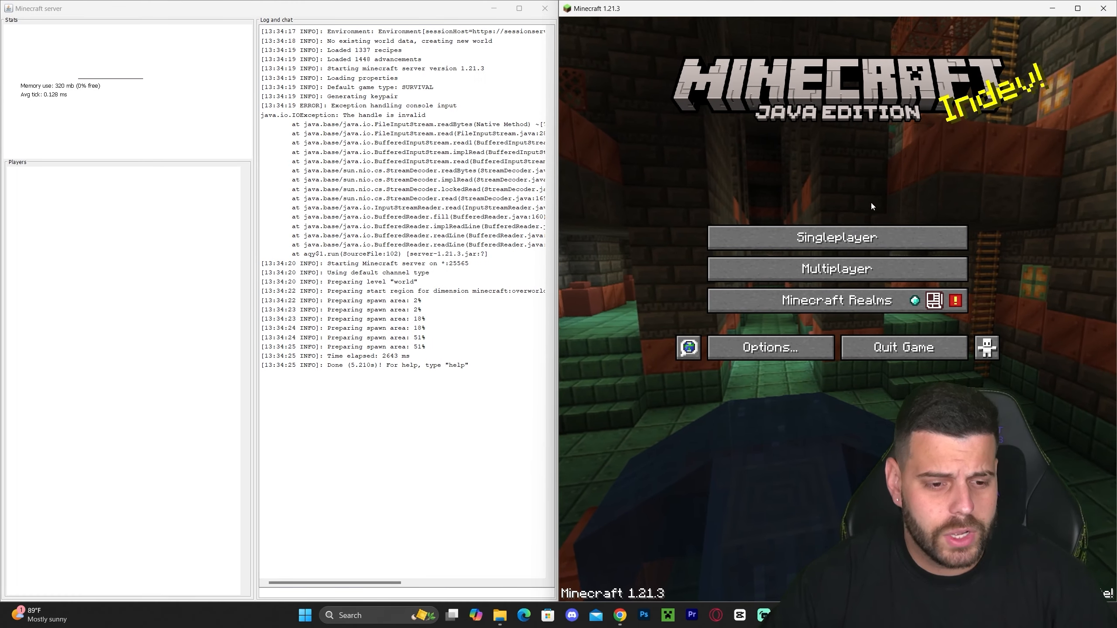
Join the multiplayer server through a direct connection, replacing the server address with localhost.
left_click(858, 265)
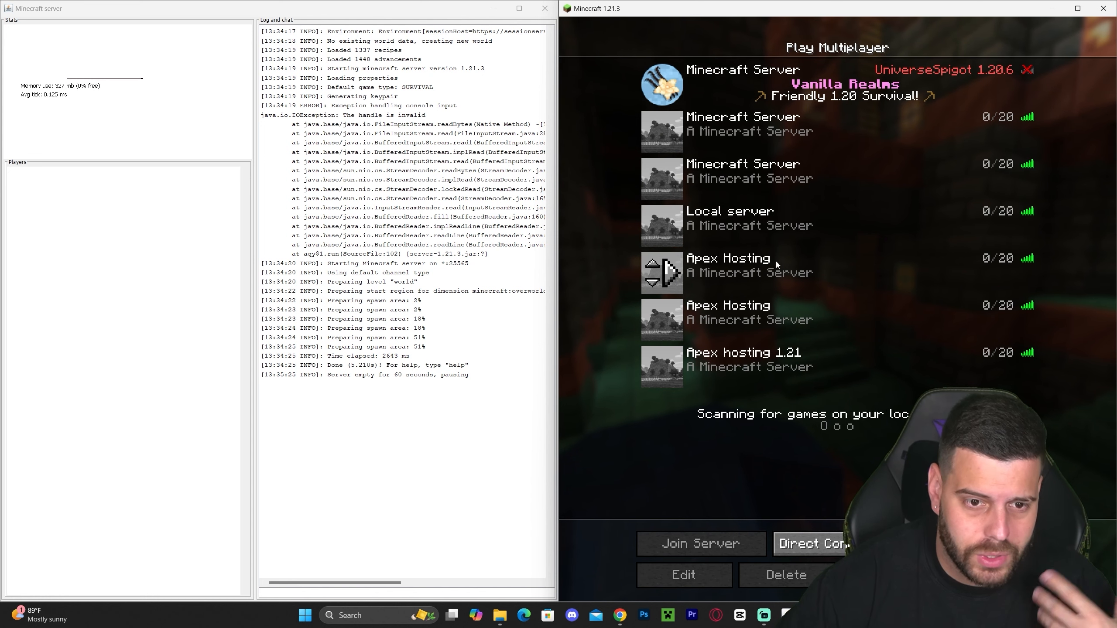
left_click(827, 431)
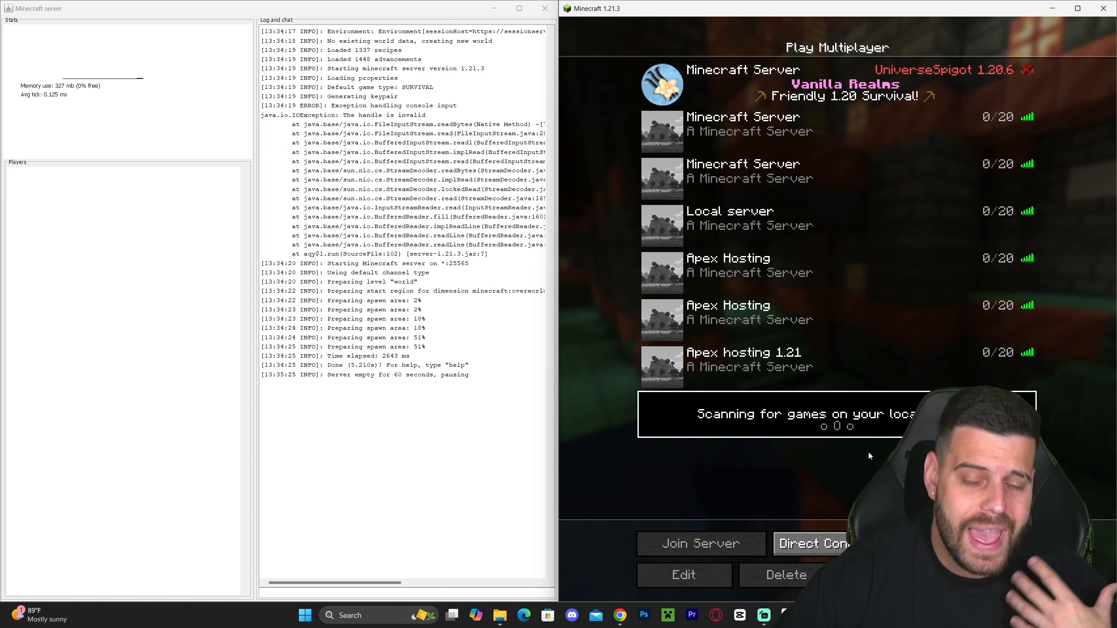
left_click(811, 544)
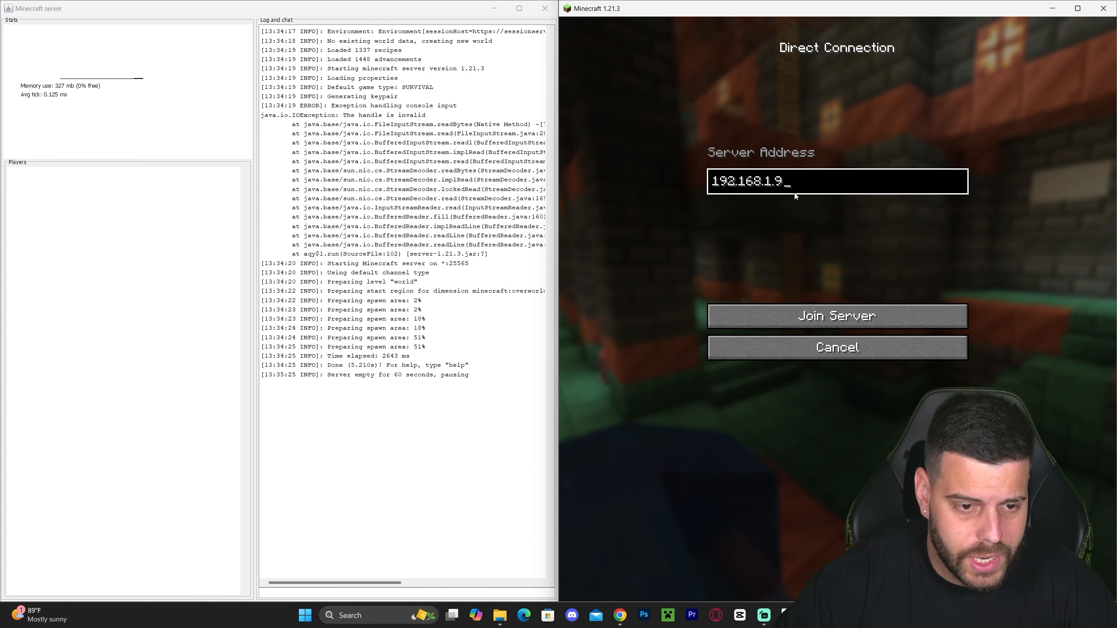
key("BackSpace")
key("BackSpace")
key("BackSpace")
key("BackSpace")
key("BackSpace")
key("BackSpace")
key("BackSpace")
key("BackSpace")
key("BackSpace")
key("BackSpace")
key("BackSpace")
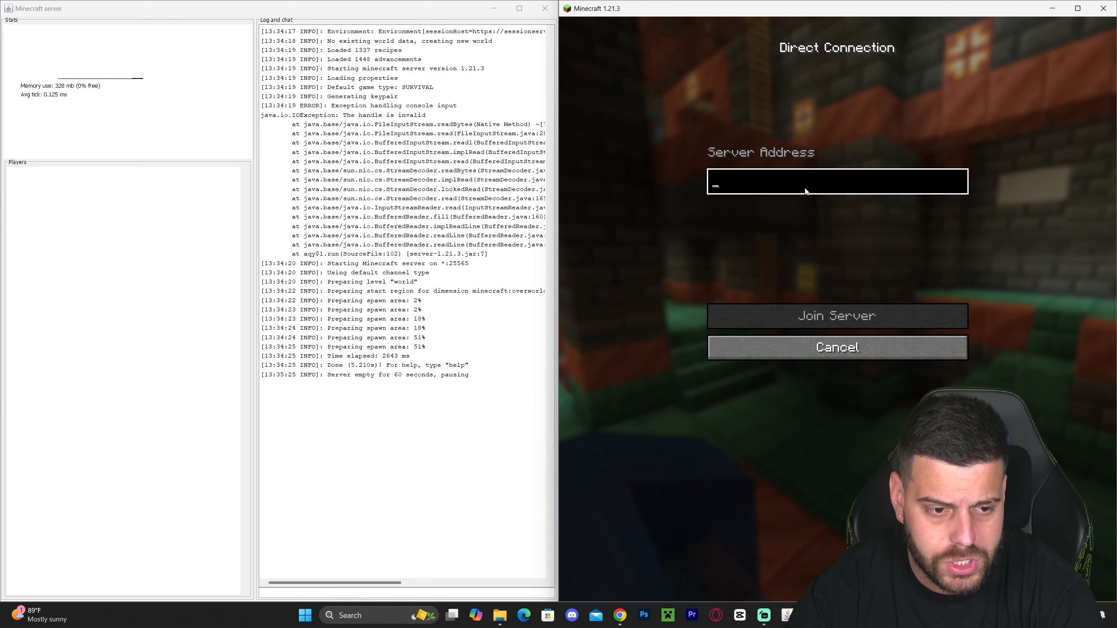
type("localhost")
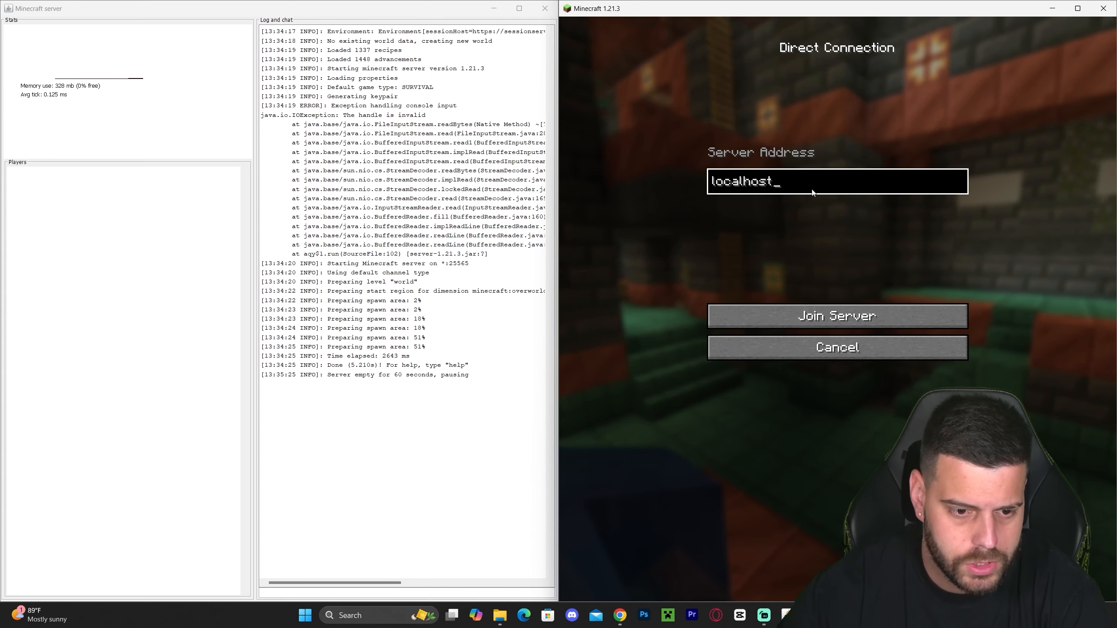
left_click(858, 316)
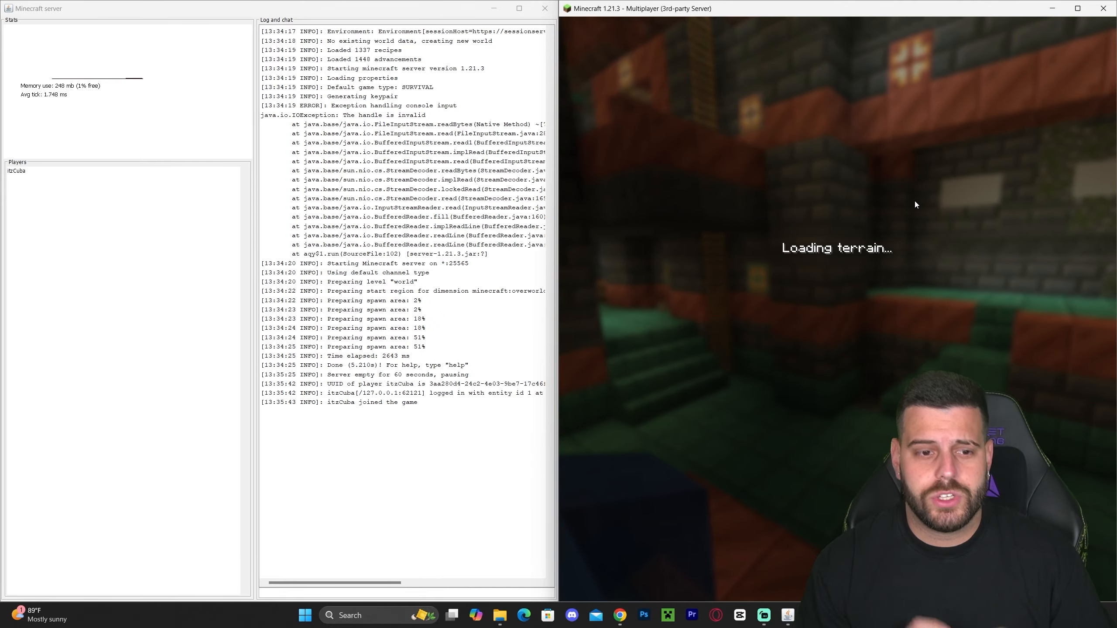
Check the player's join entry in the server log and view the character in third person in the game.
key("w")
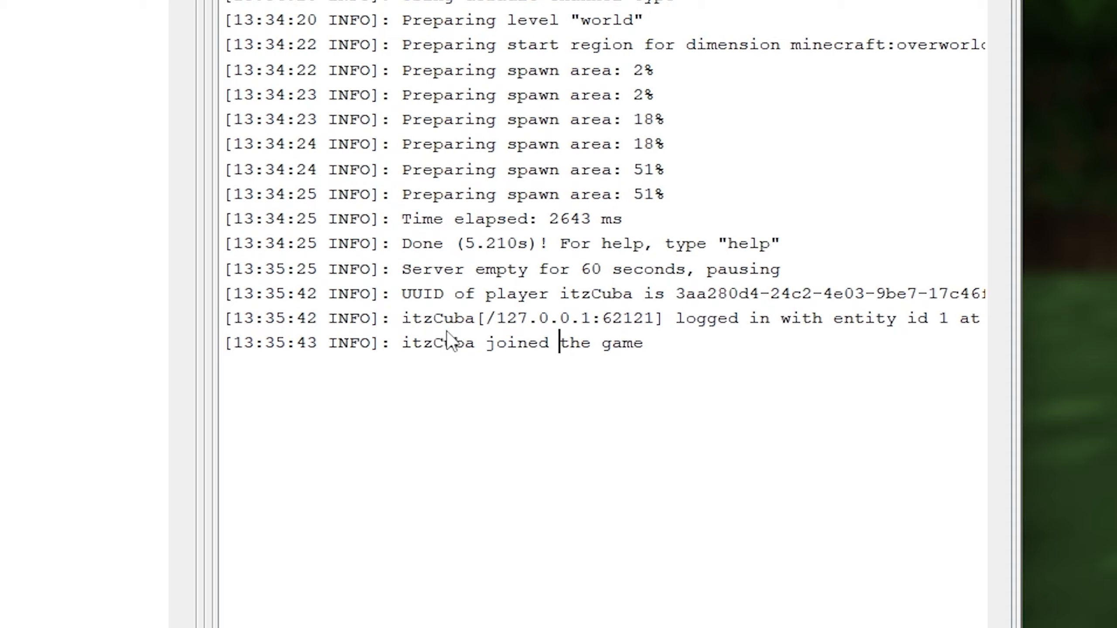
left_click_drag(327, 384, 421, 408)
left_click(652, 359)
left_click(838, 187)
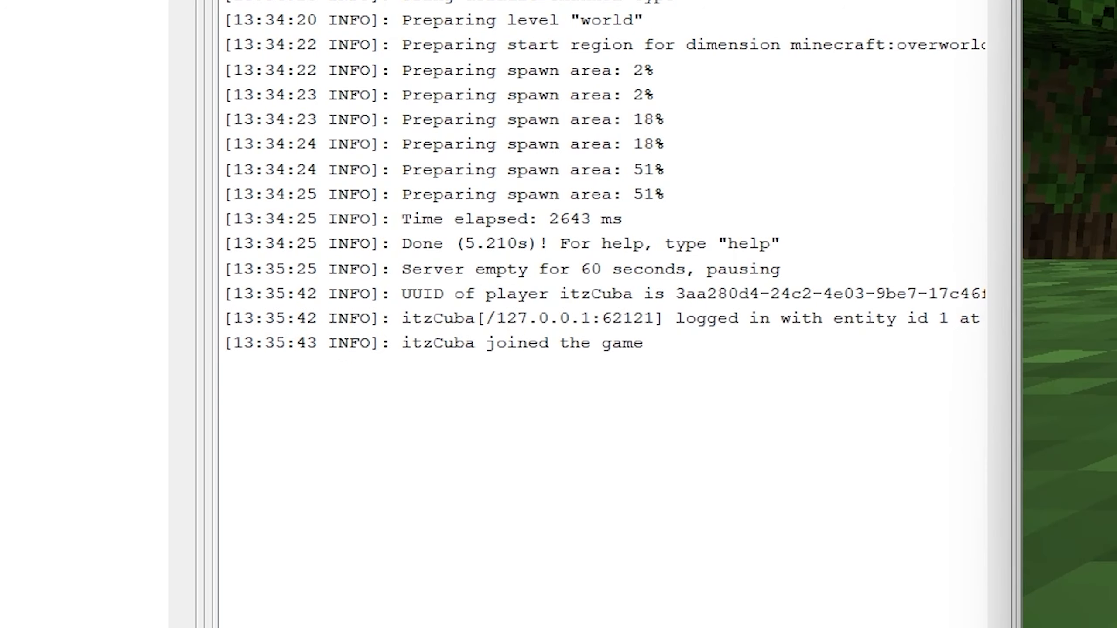
key("F5")
Pause the game and remove the connected player from the server with the kick command in the server console.
key("Escape")
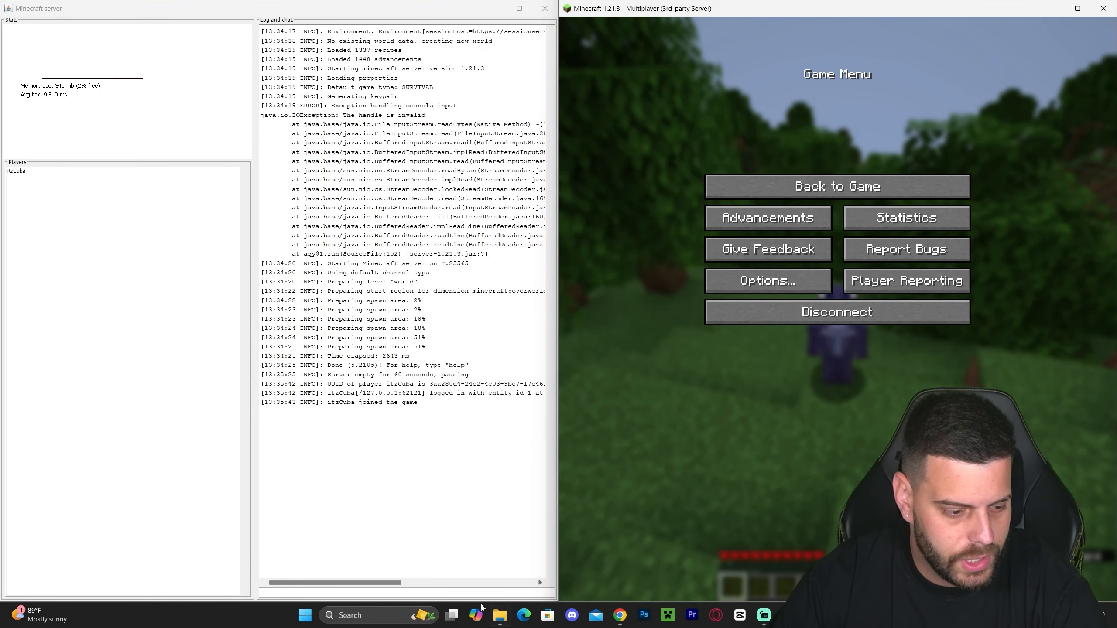
left_click(466, 592)
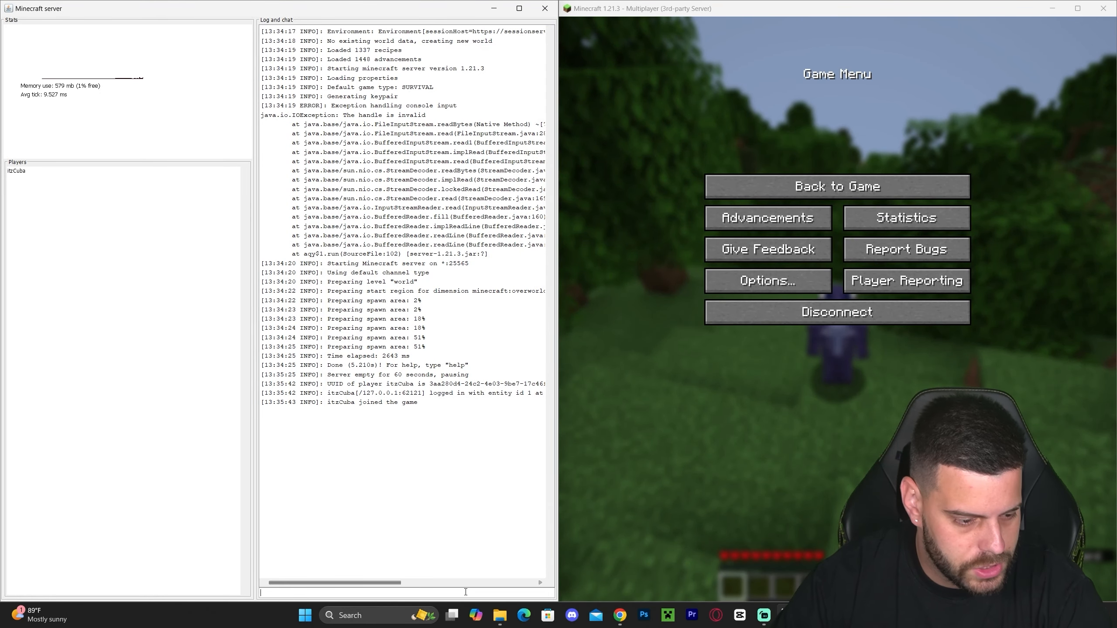
type("kick ")
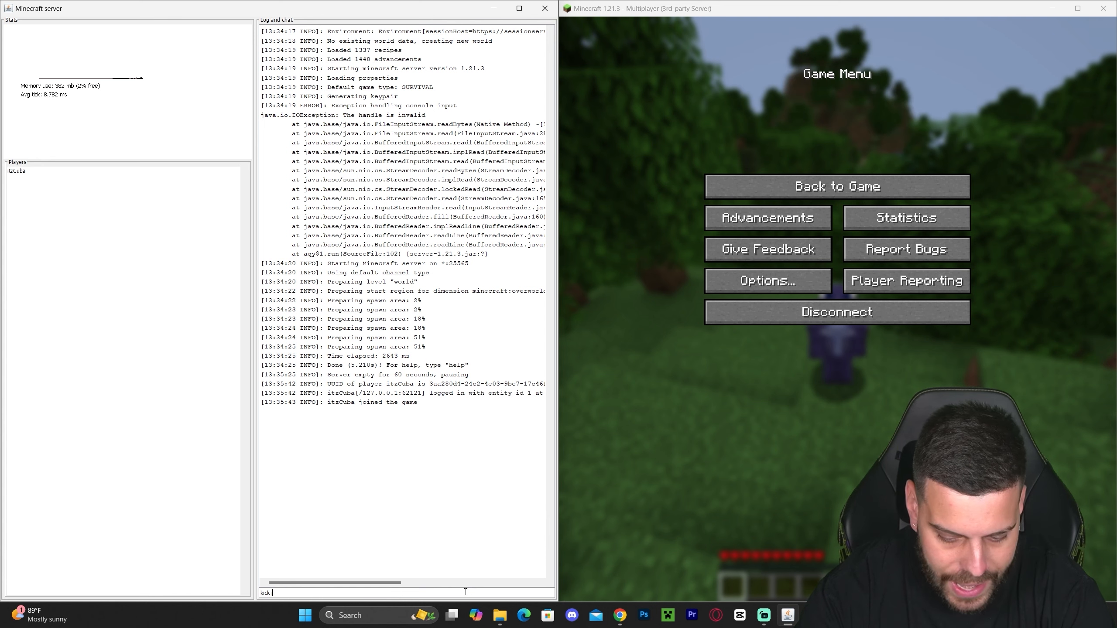
type("itzcuba")
key("Return")
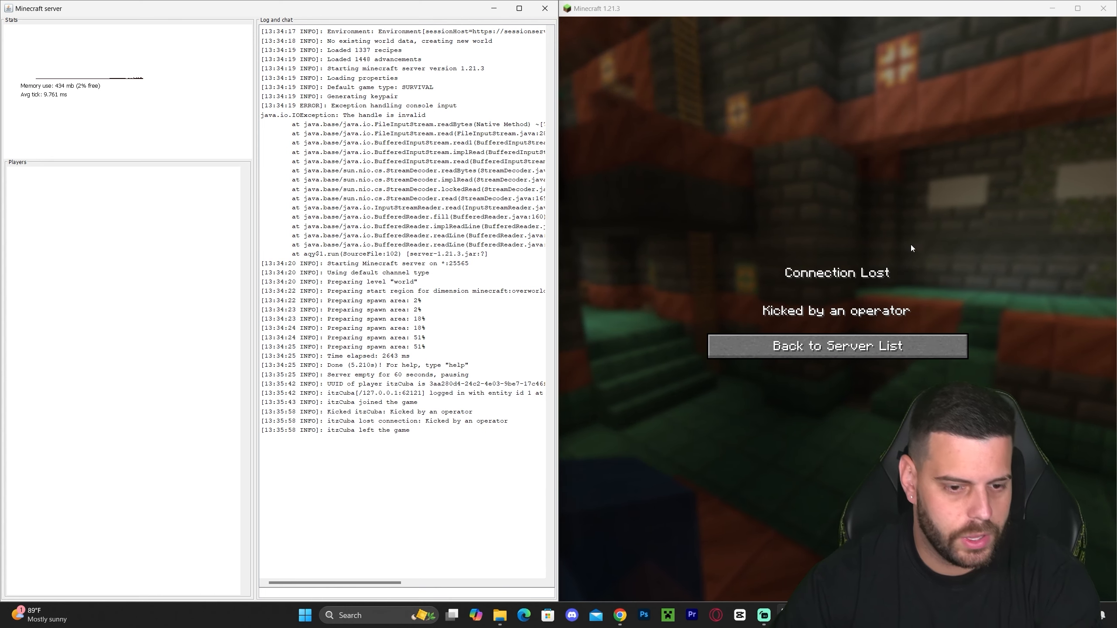
Return to the server list and close the Minecraft 1.21.3 game window.
left_click(883, 238)
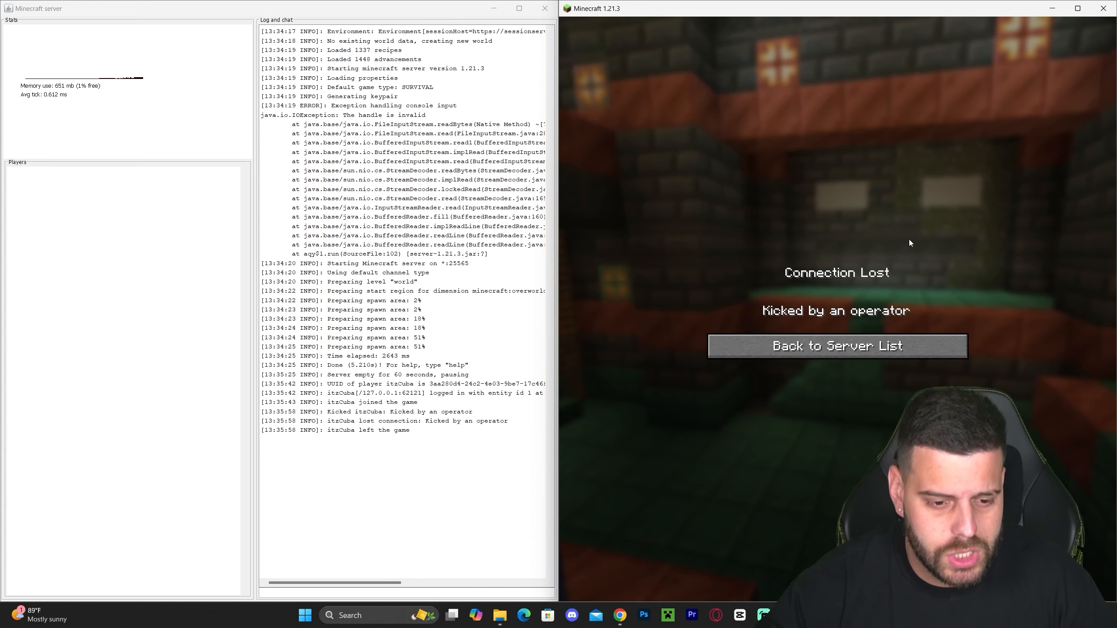
left_click(900, 346)
left_click(1103, 8)
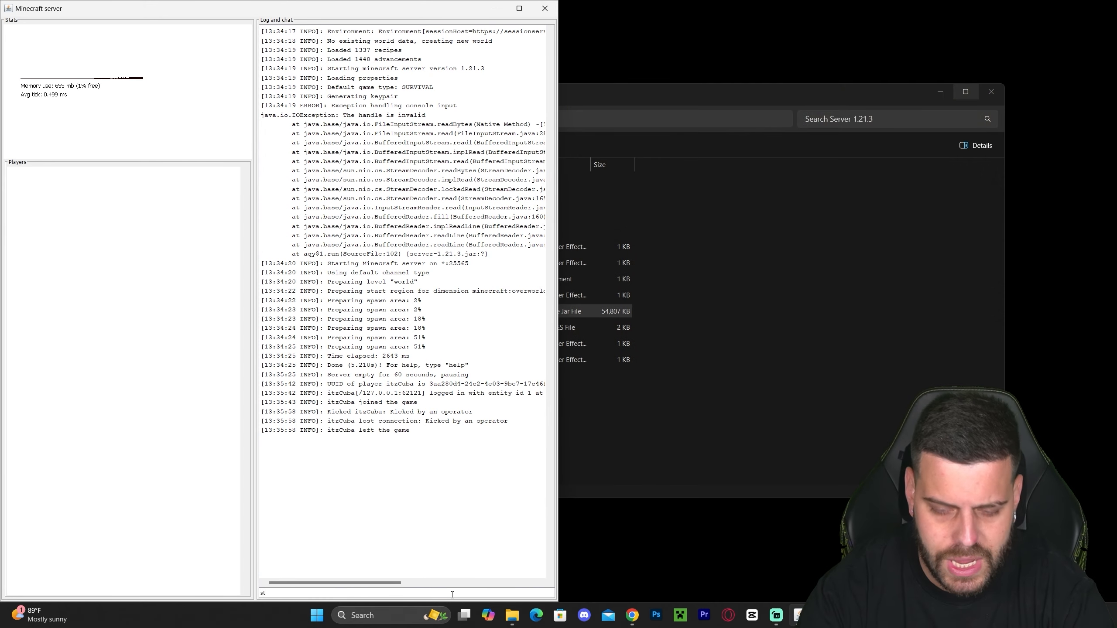
Shut down the Minecraft server by running the stop command in its console.
left_click(451, 594)
type("stop")
key("Return")
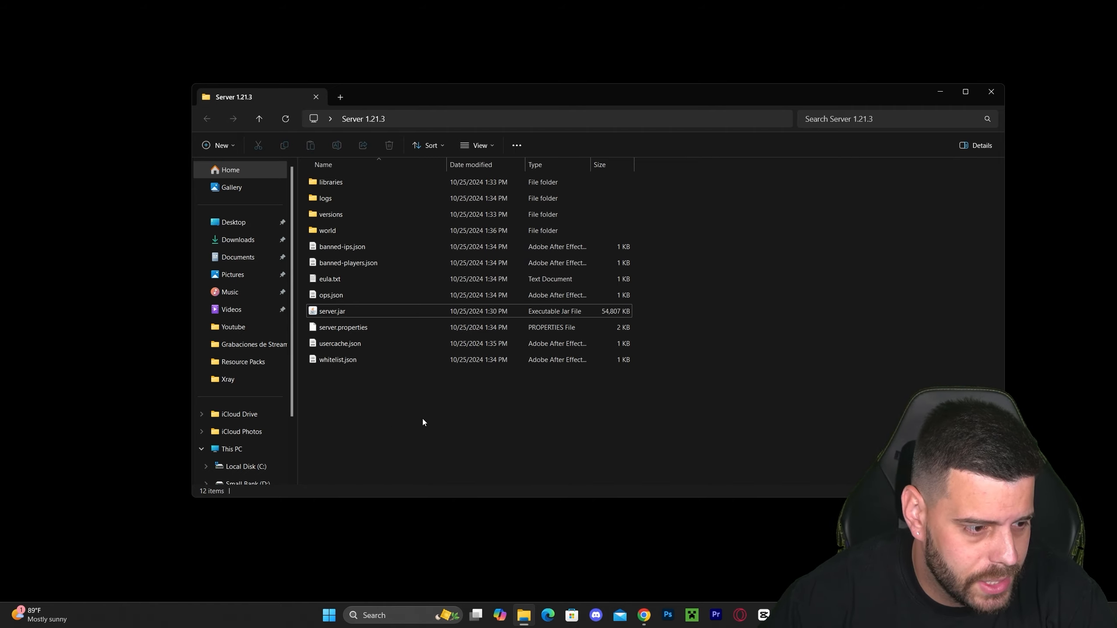
Create a new text document with its default name in the Server 1.21.3 folder and open it for editing.
right_click(375, 409)
mouse_move(395, 334)
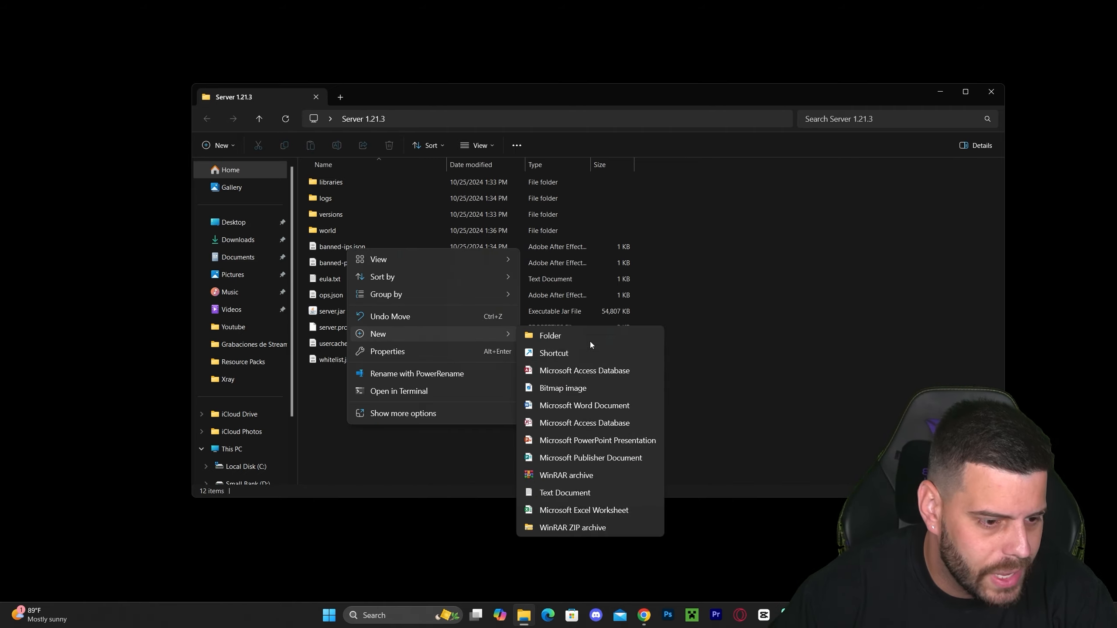
left_click(567, 492)
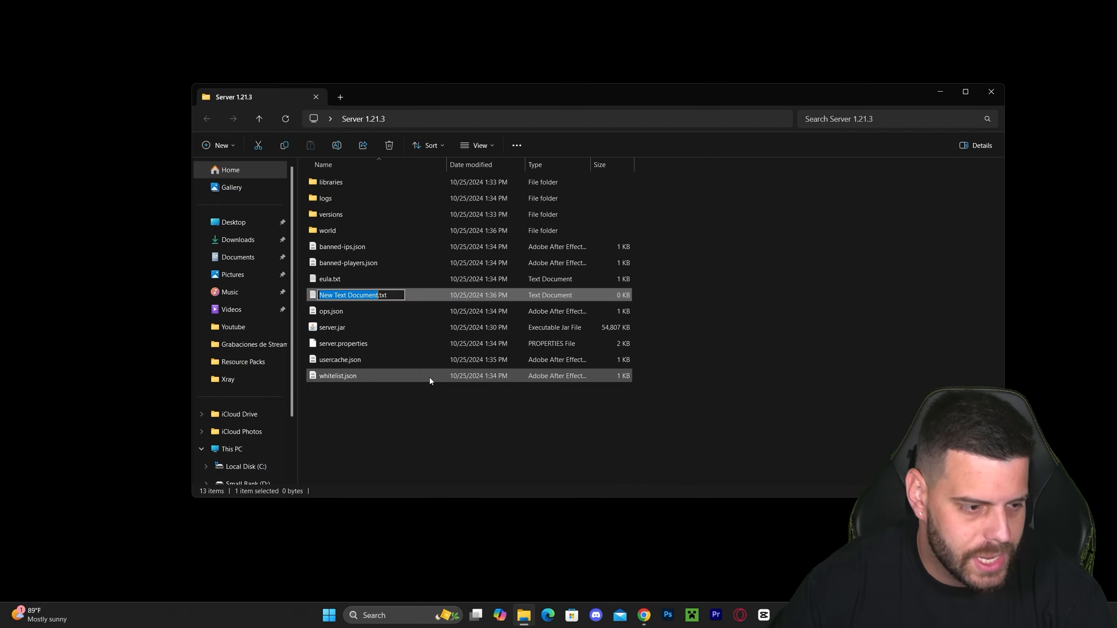
left_click(487, 425)
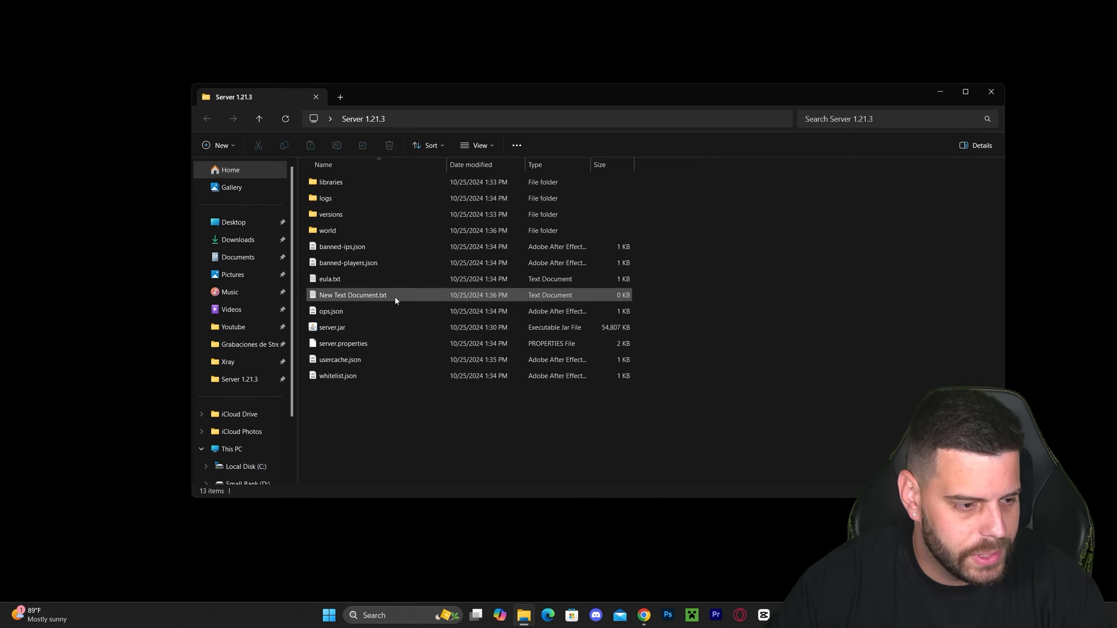
double_click(394, 297)
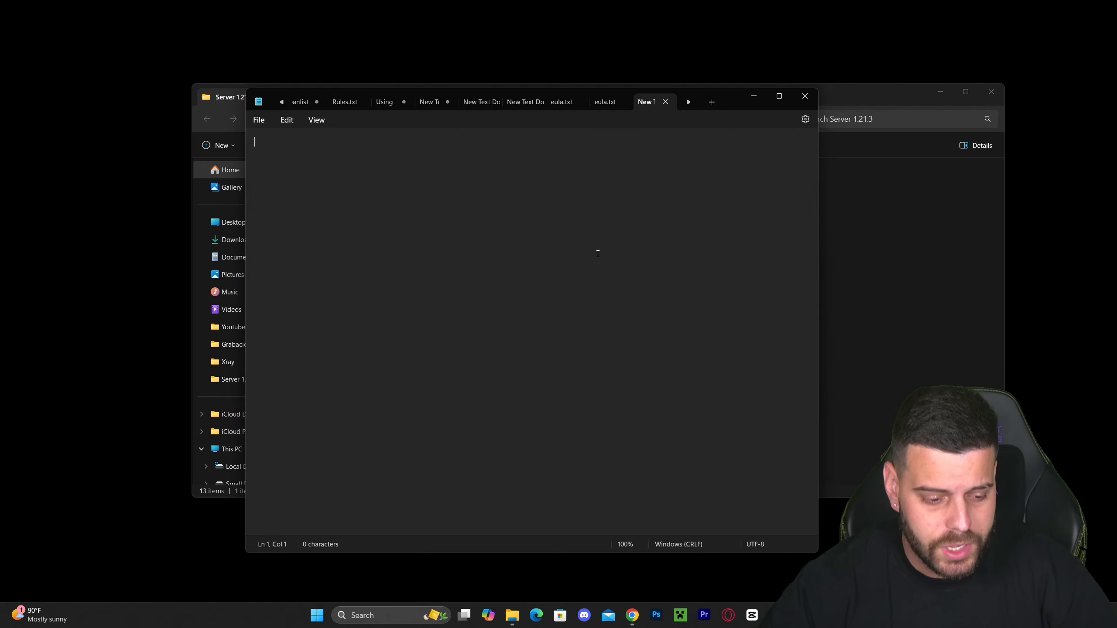
Switch to Chrome and copy the full java launch command from the Minecraft server download page.
left_click(638, 617)
left_click(112, 10)
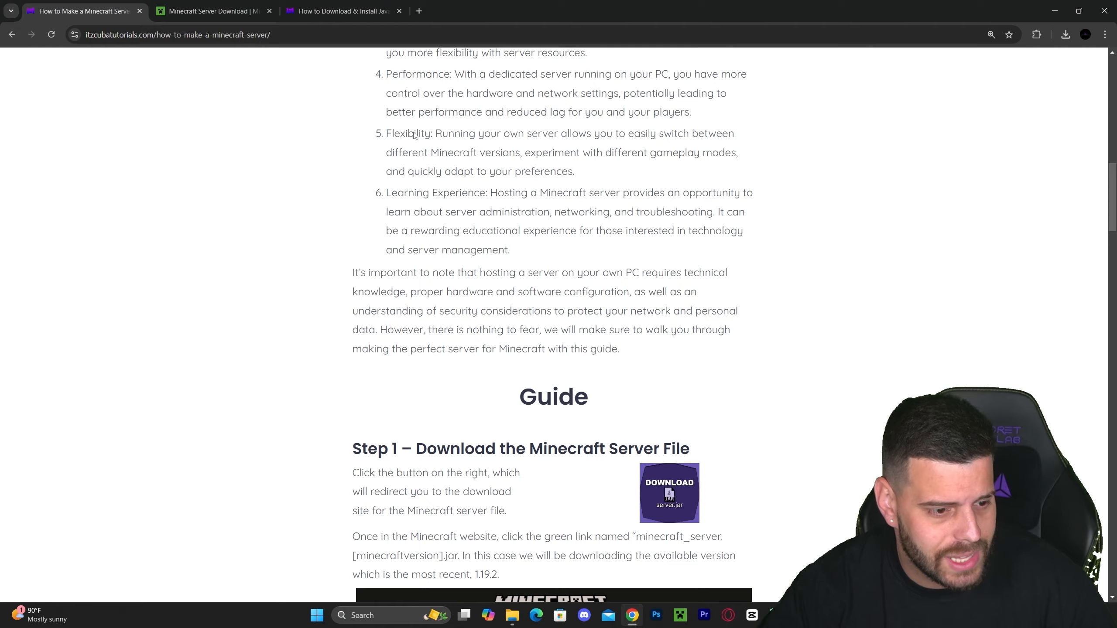
left_click(220, 11)
left_click_drag(638, 314, 356, 315)
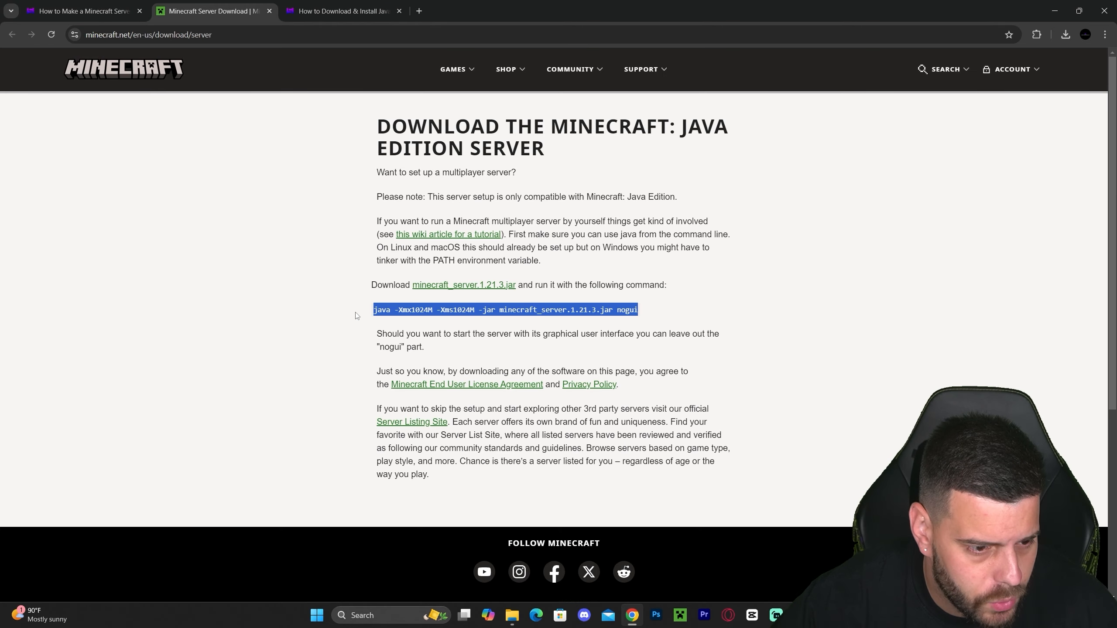
left_click(411, 310)
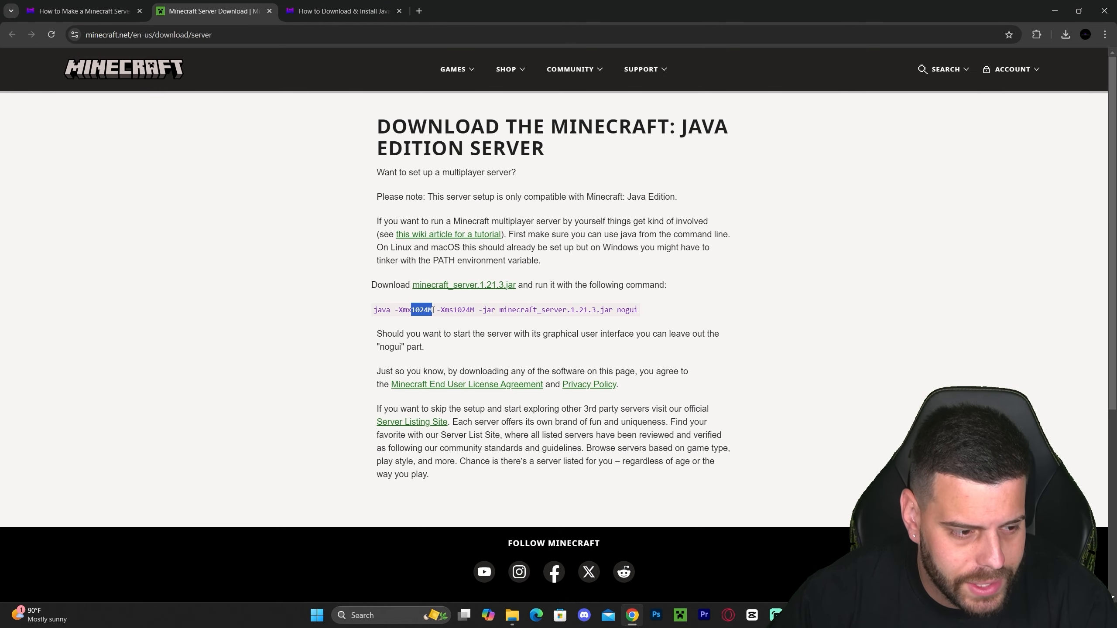
triple_click(434, 310)
right_click(433, 310)
left_click(466, 321)
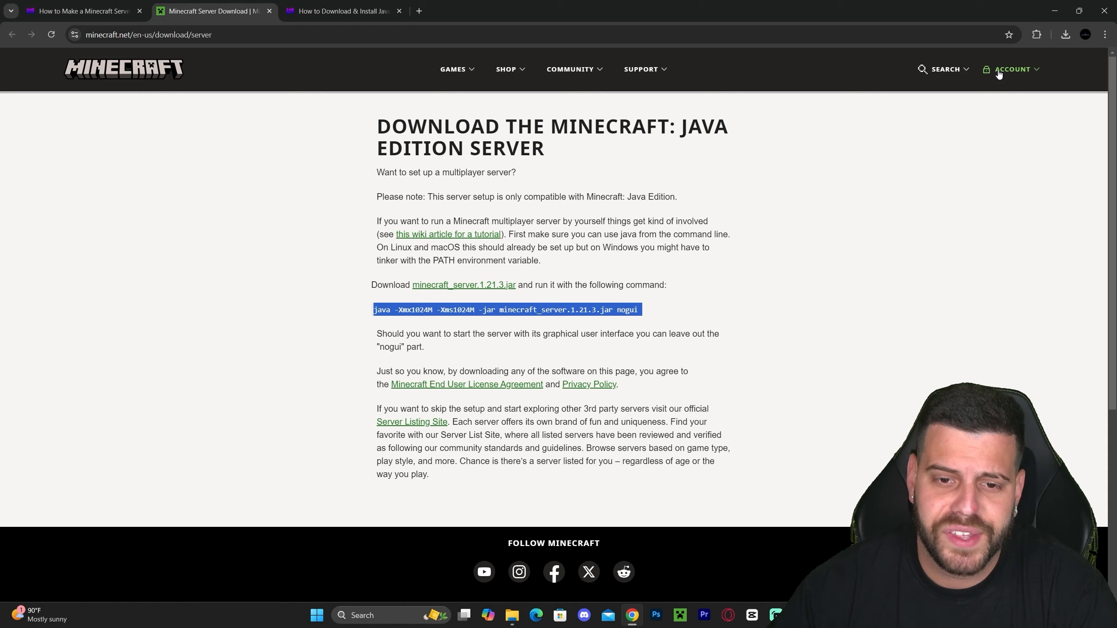
Return to the empty text document and paste the copied java launch command into it.
left_click(1047, 11)
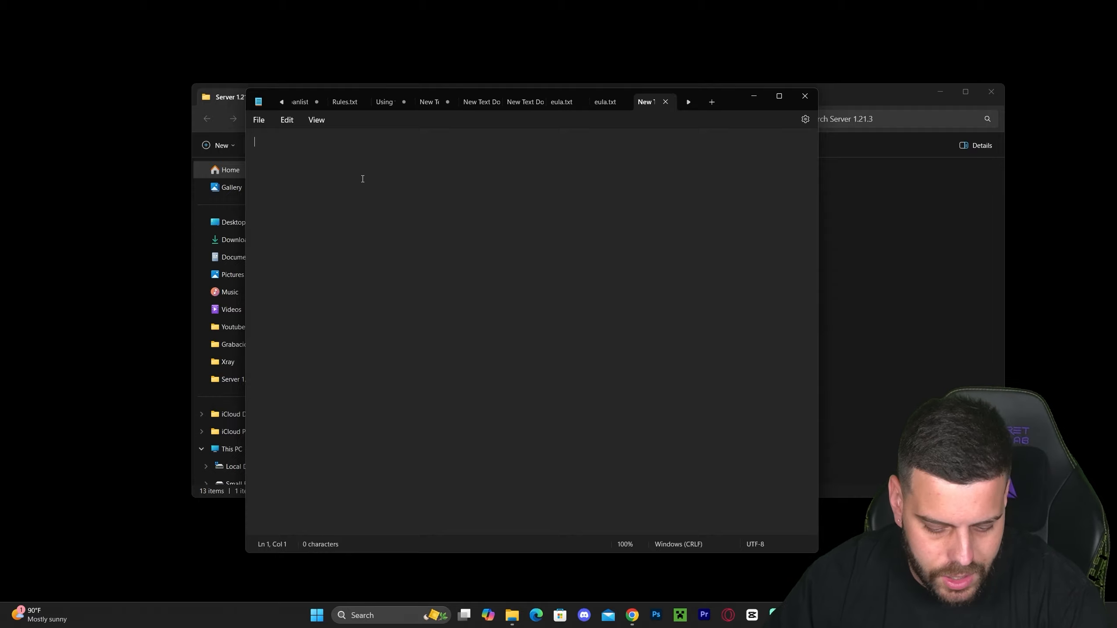
key("ctrl+v")
left_click(558, 155)
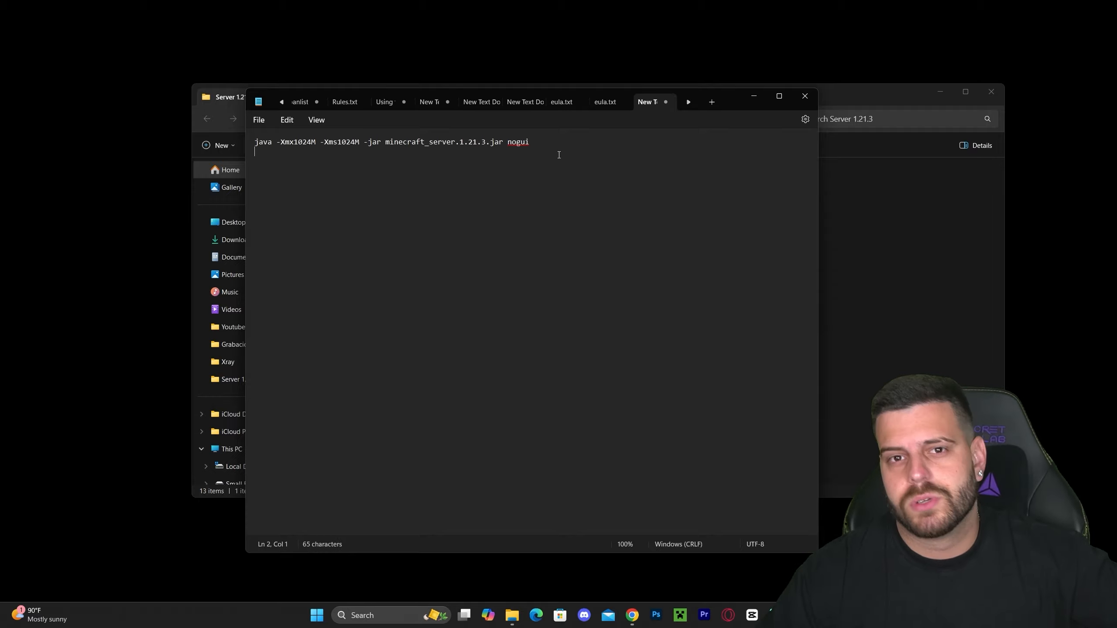
key("ctrl+a")
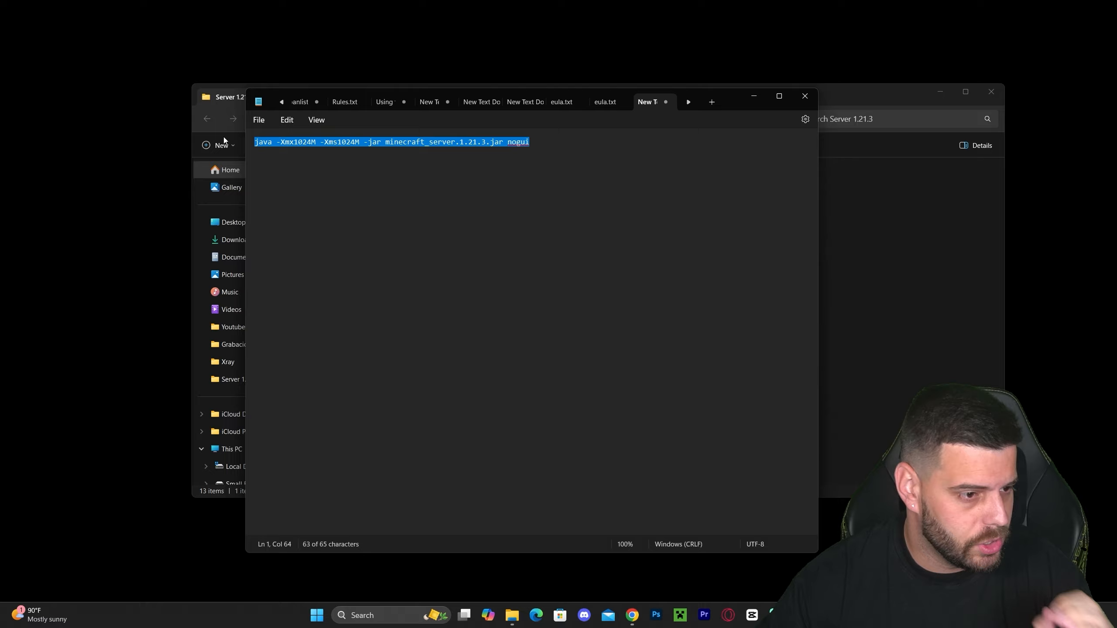
left_click(405, 159)
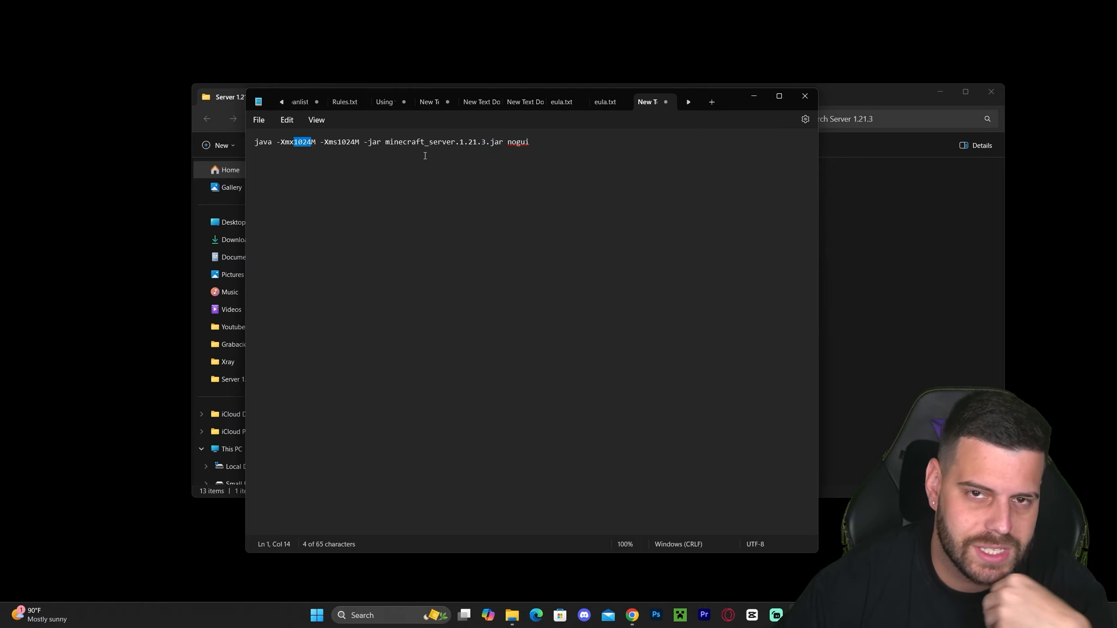
left_click(562, 162)
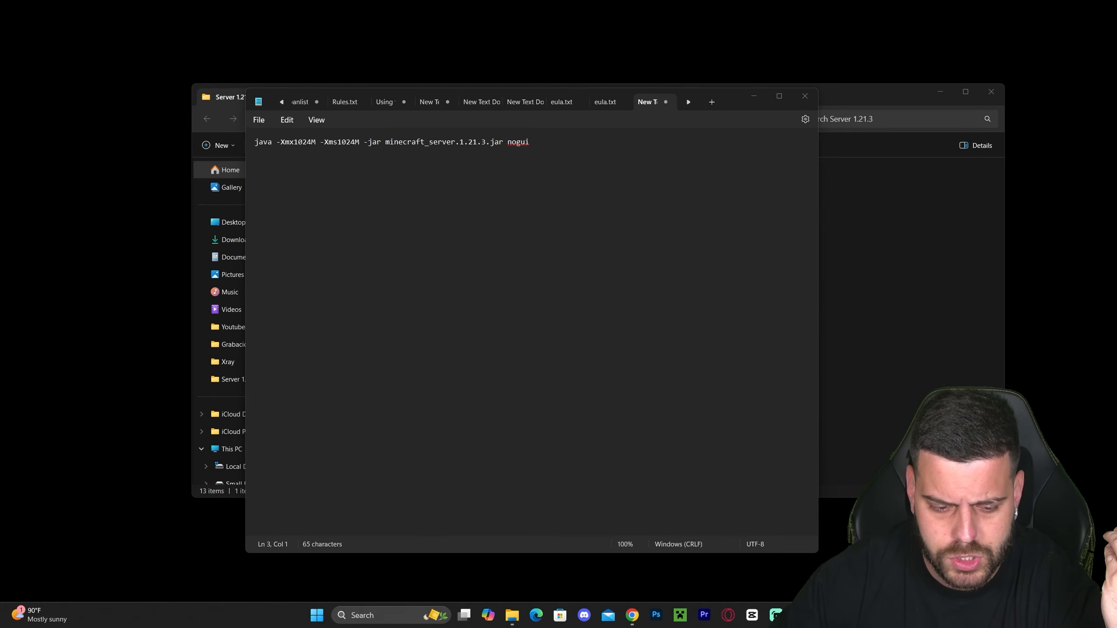
Check the computer's total and available memory in Task Manager's performance view, and close Task Manager.
key("ctrl+shift+Escape")
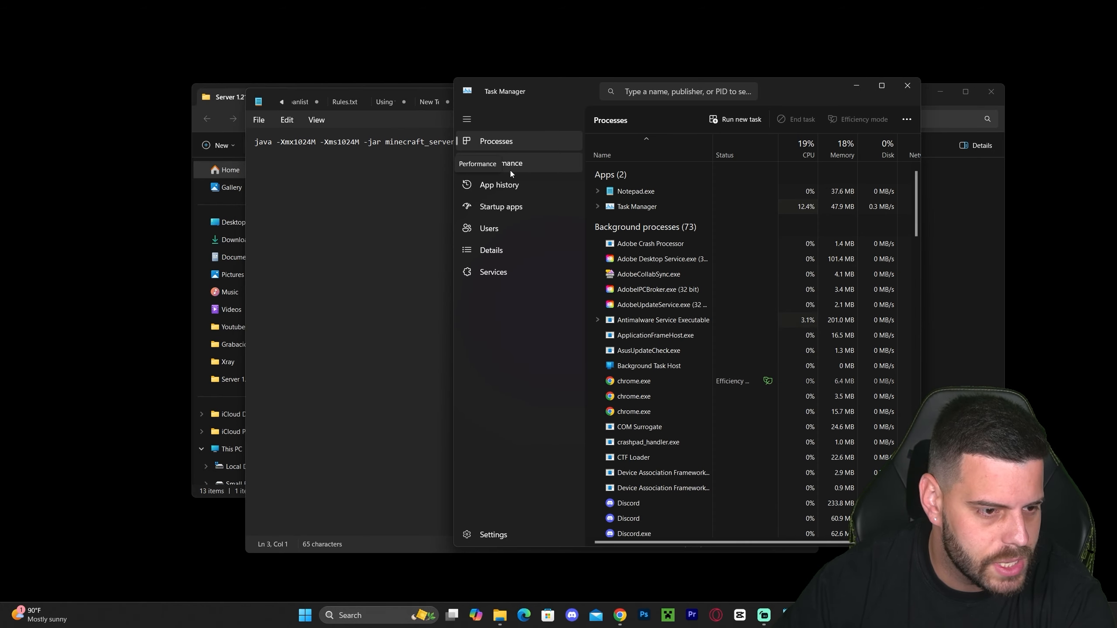
left_click(510, 171)
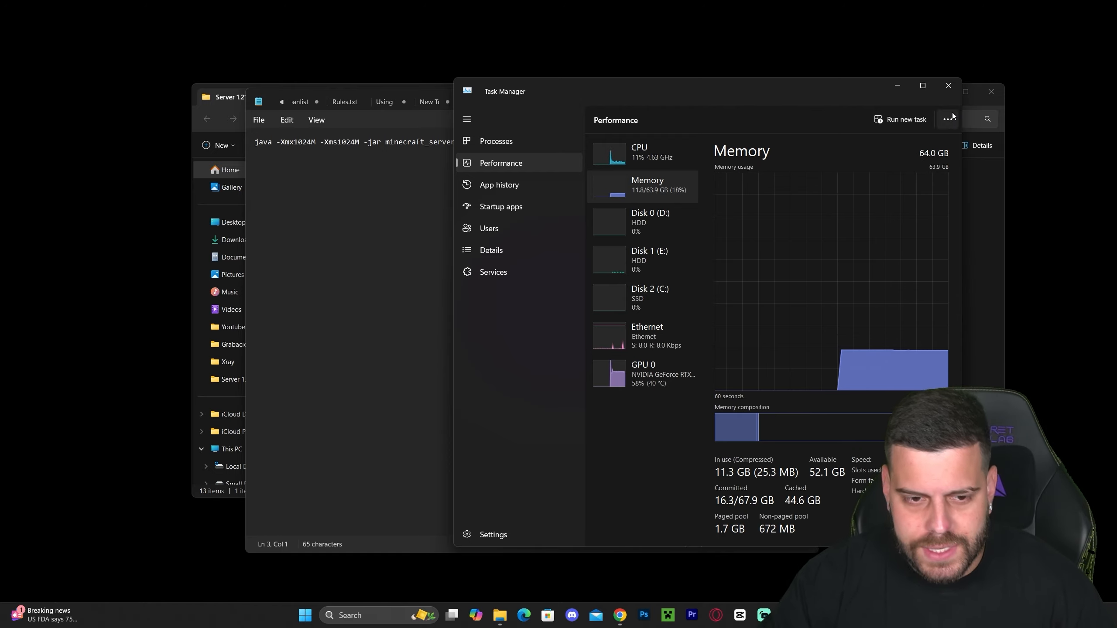
left_click(950, 85)
Set the maximum memory argument in the launch command to -Xmx8G.
left_click(580, 149)
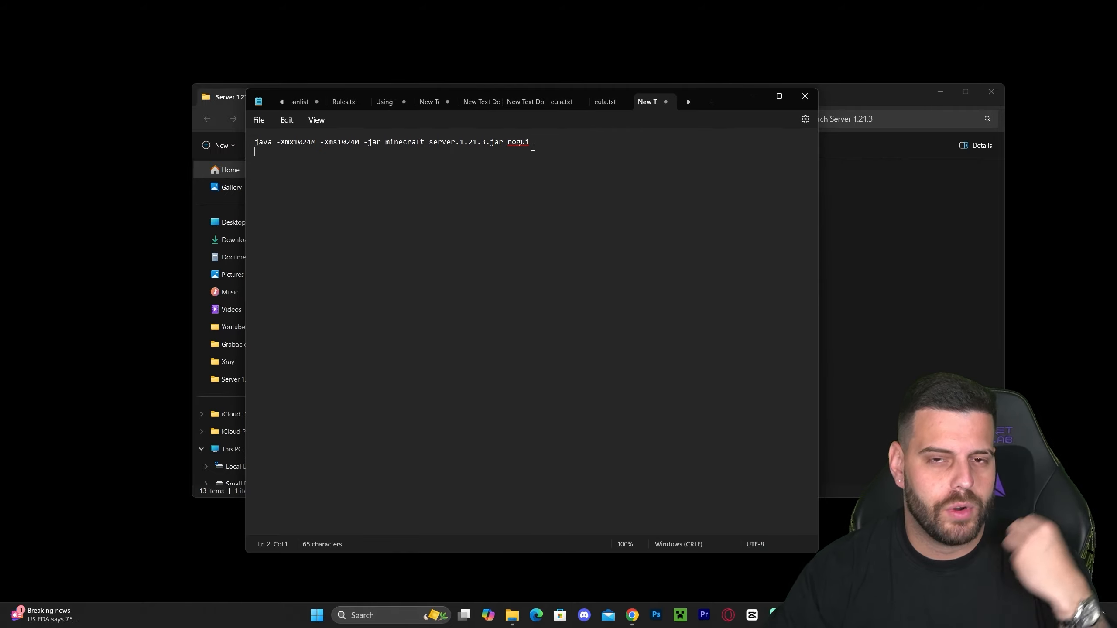
left_click_drag(306, 141, 316, 141)
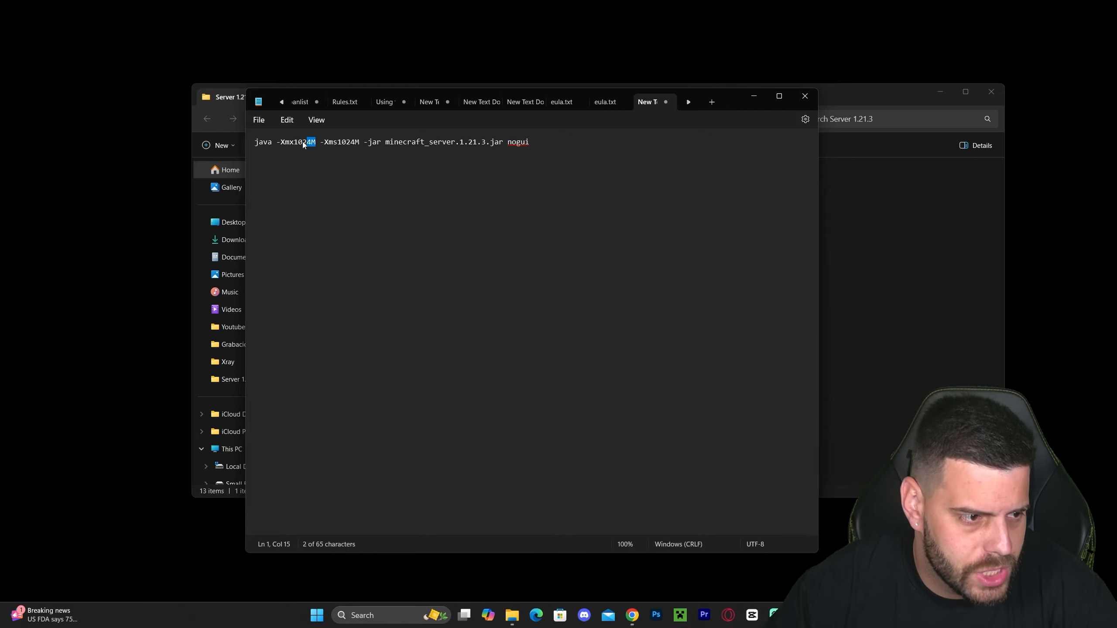
left_click(302, 142)
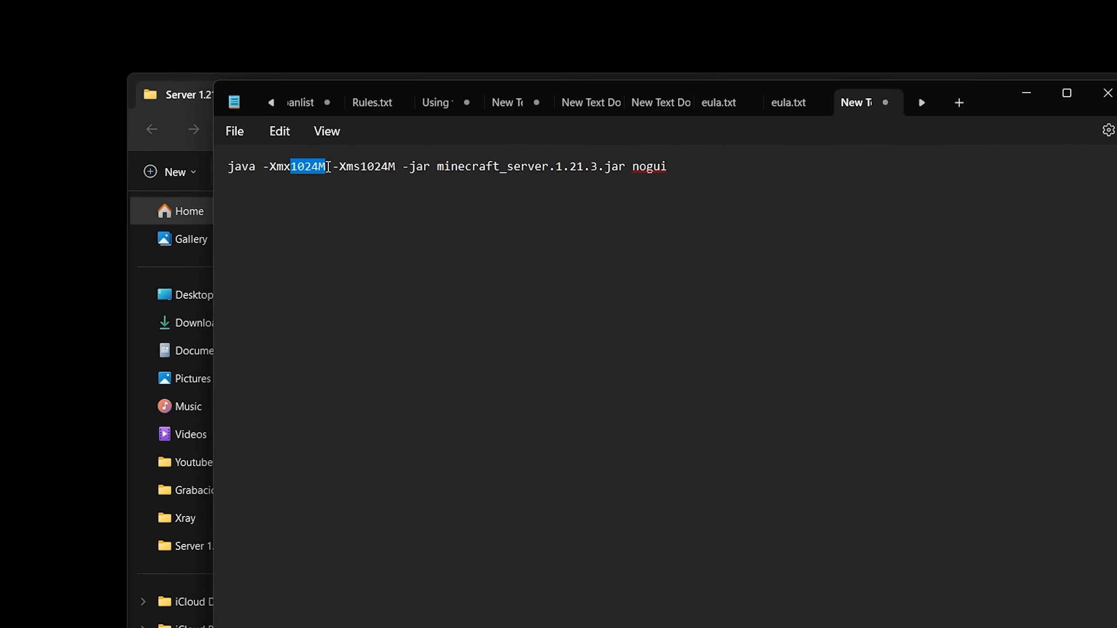
type("8")
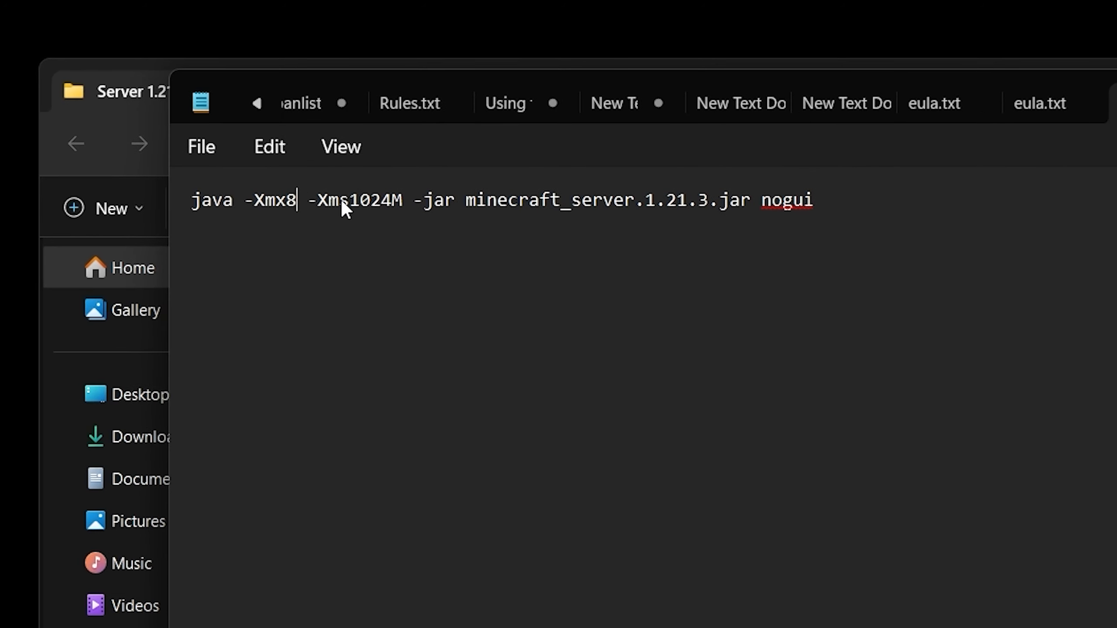
type("G")
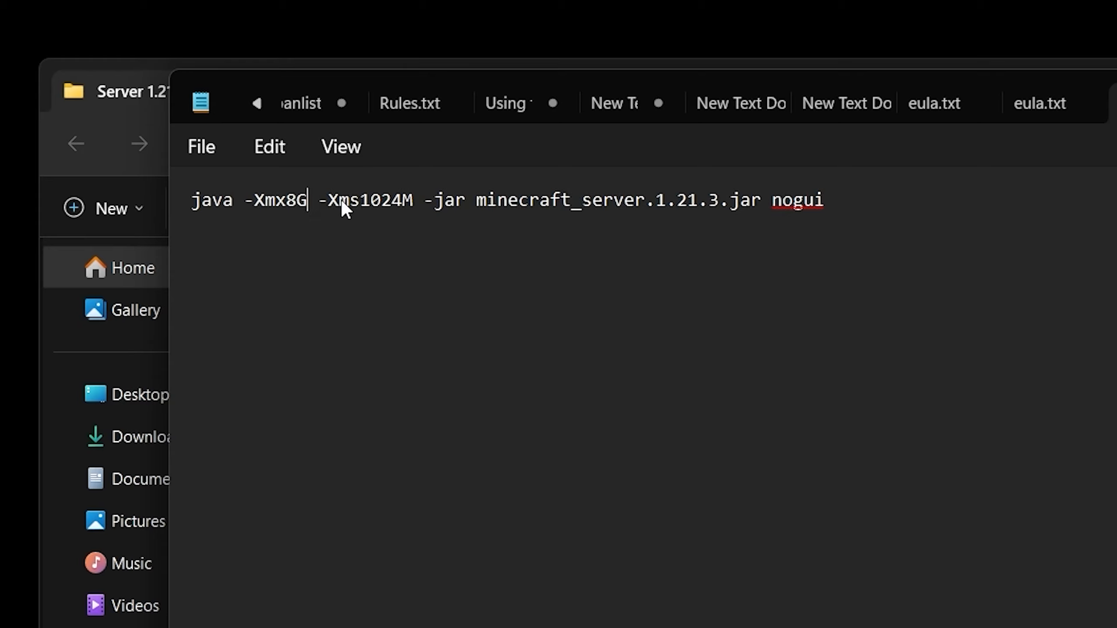
Set the minimum memory argument in the launch command to -Xms1G.
left_click_drag(362, 199, 424, 196)
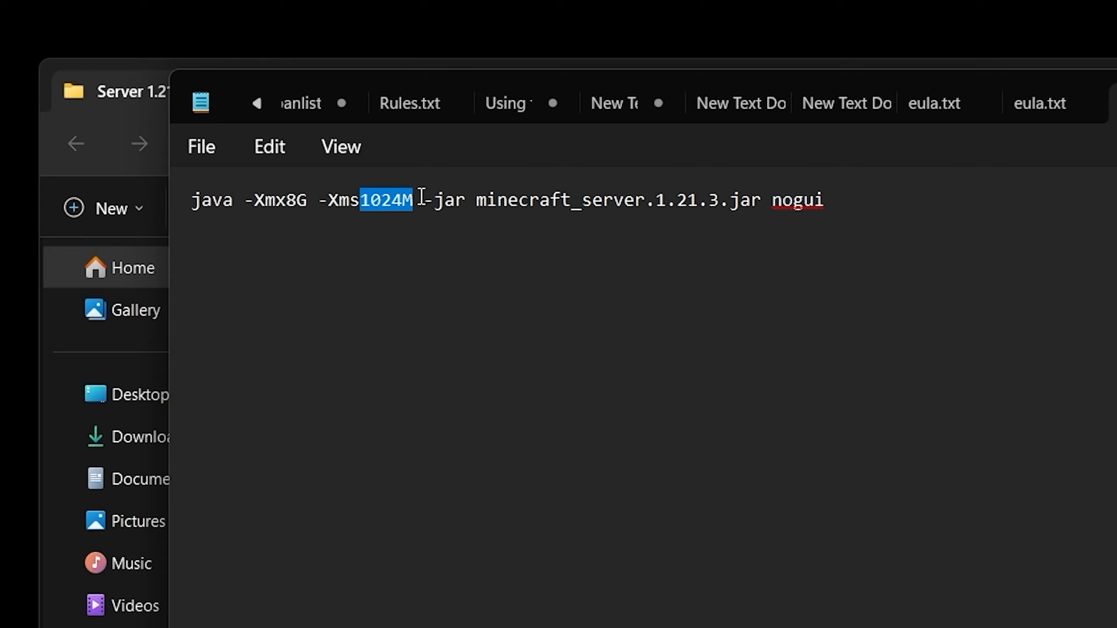
type("1G")
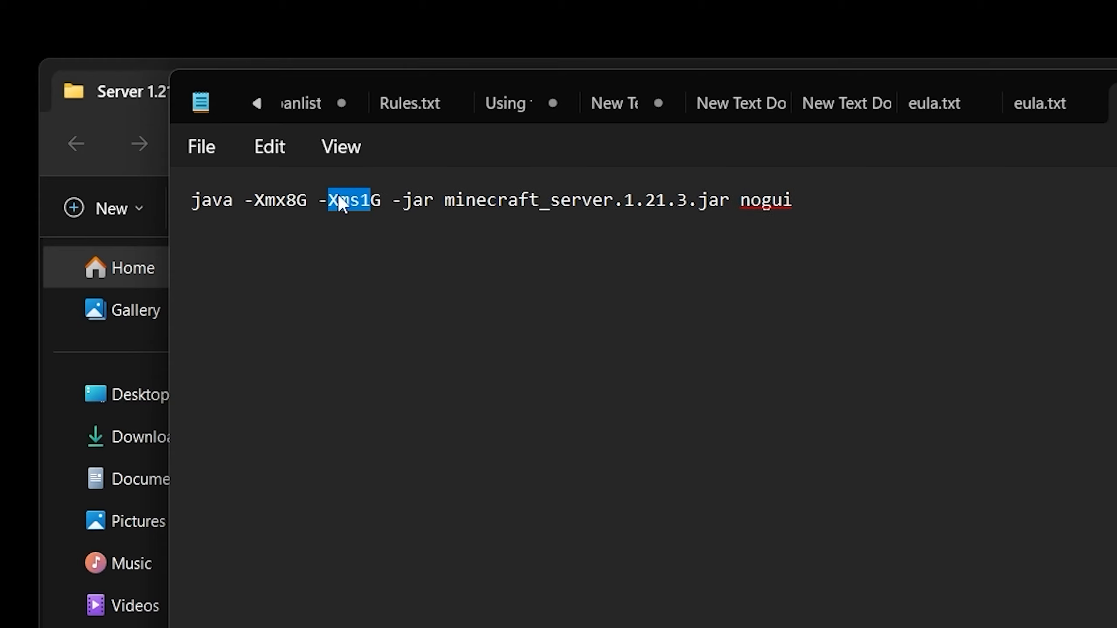
left_click(284, 202)
left_click_drag(307, 202, 249, 201)
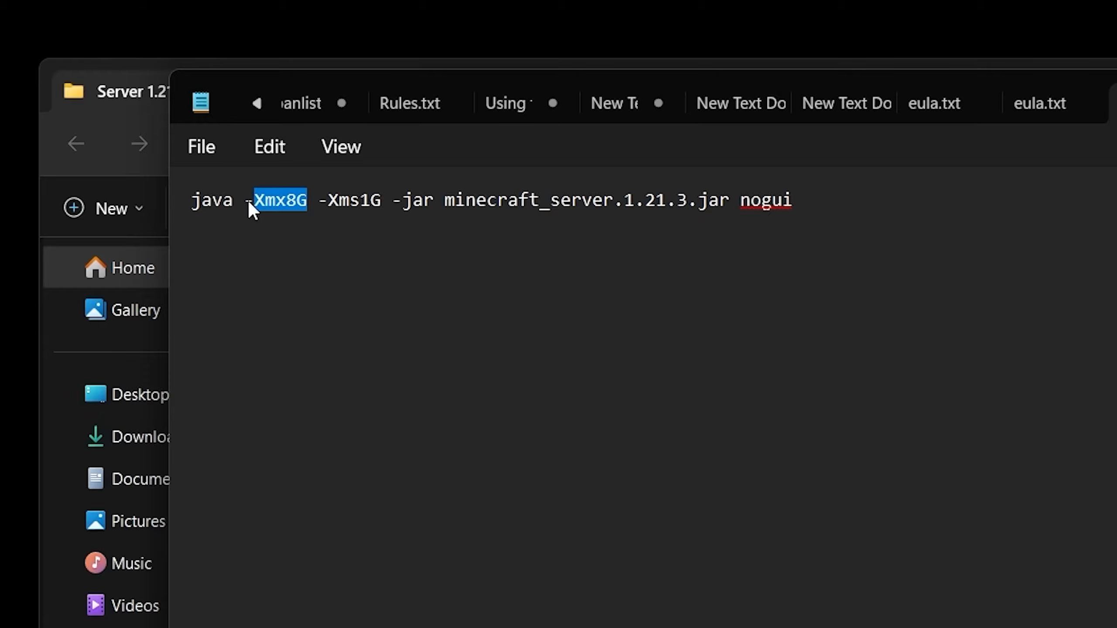
left_click(349, 202)
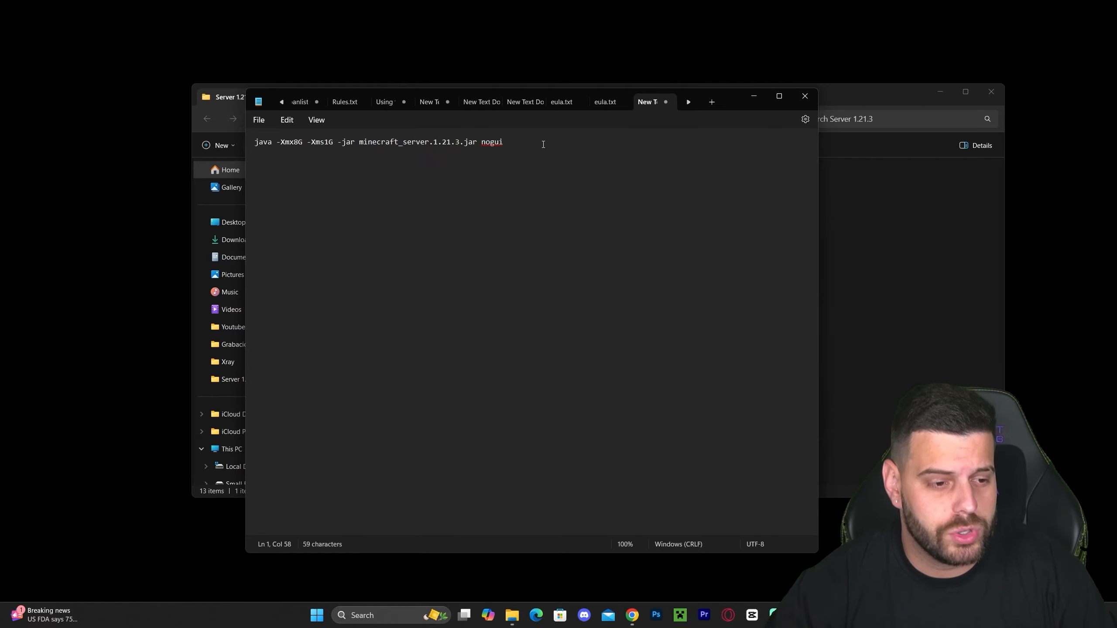
Arrange the text document and the Server 1.21.3 folder window side by side to compare the jar file names.
left_click_drag(732, 100, 1017, 81)
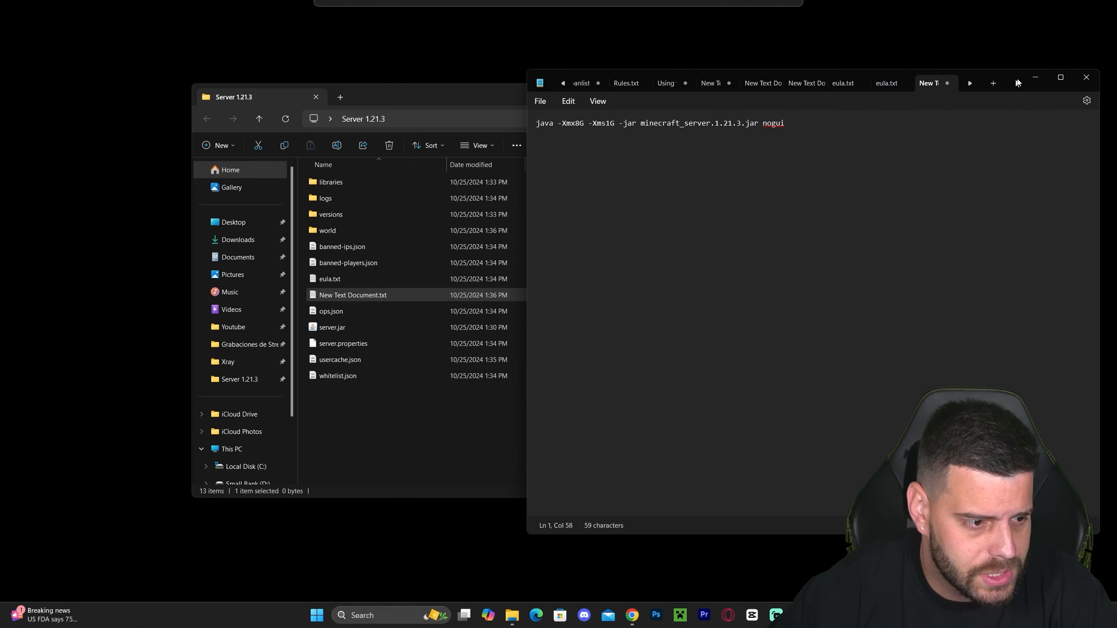
left_click(492, 96)
left_click_drag(1004, 187, 522, 187)
left_click(638, 123)
left_click_drag(638, 123, 785, 114)
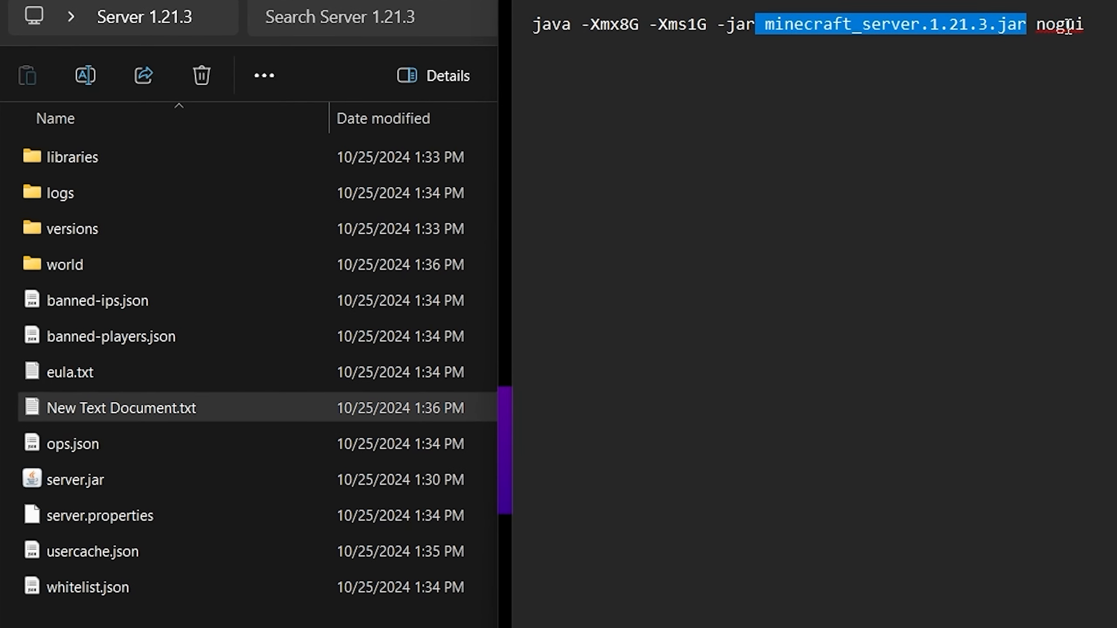
left_click(1067, 27)
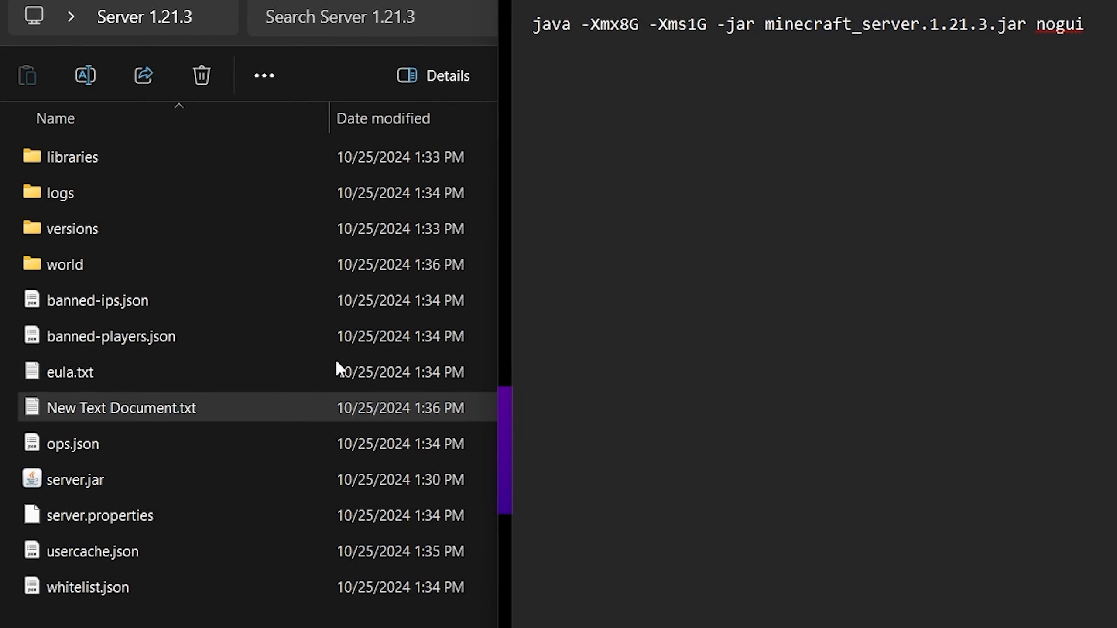
Shorten the jar name in the launch command to server.jar so it matches the file in the folder.
left_click(96, 475)
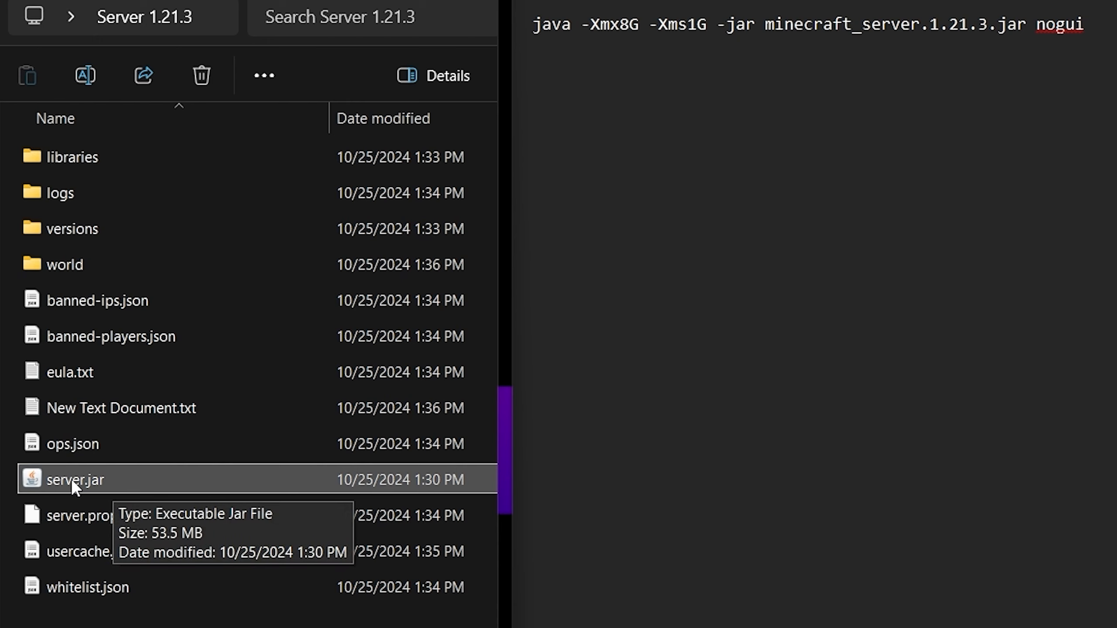
left_click(871, 142)
left_click_drag(822, 24, 766, 28)
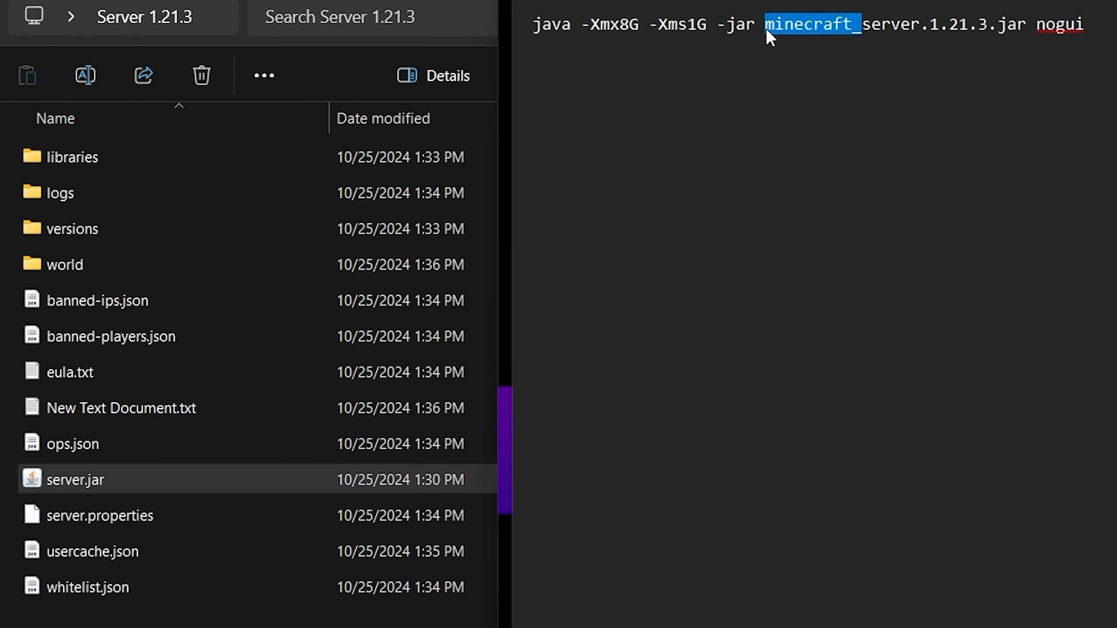
key("BackSpace")
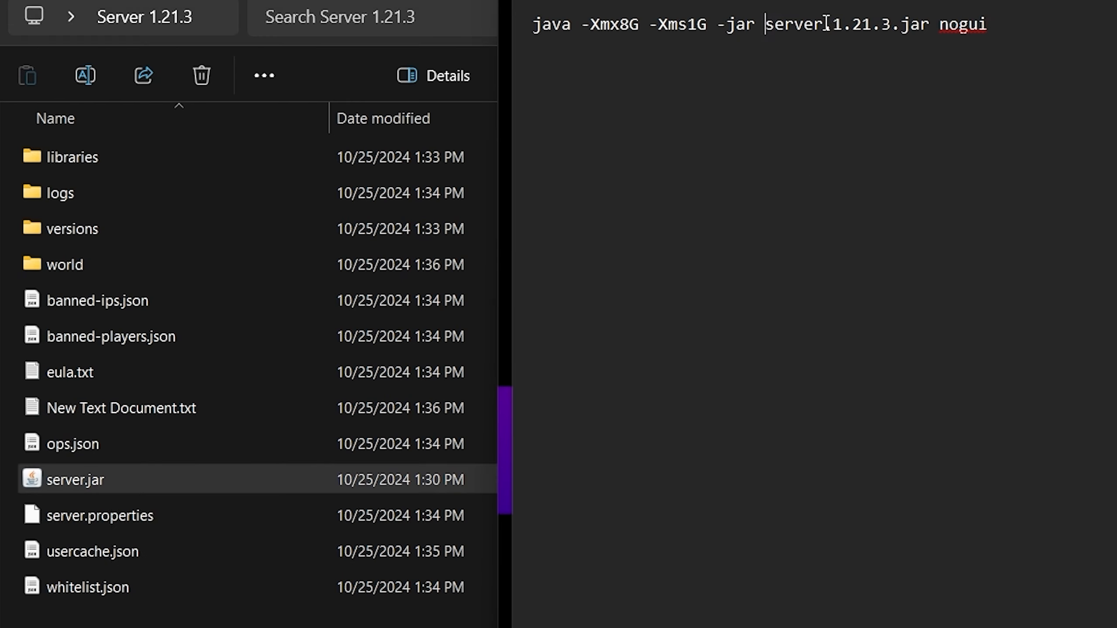
left_click_drag(879, 32, 766, 29)
key("BackSpace")
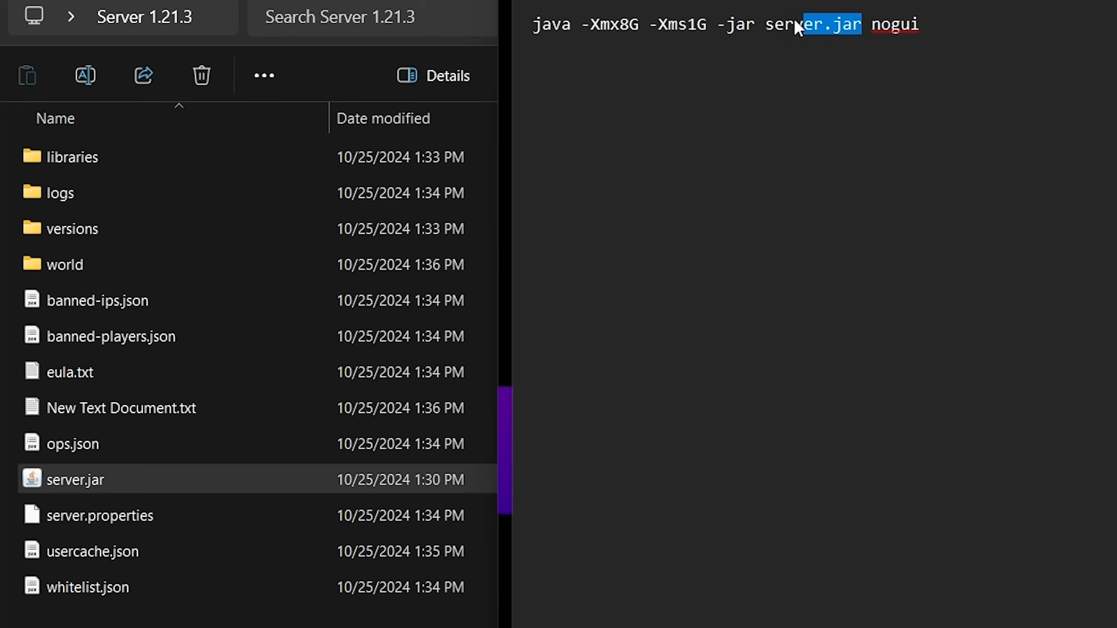
Compare the jar name in the launch command with the server.jar file in the folder.
left_click(1004, 13)
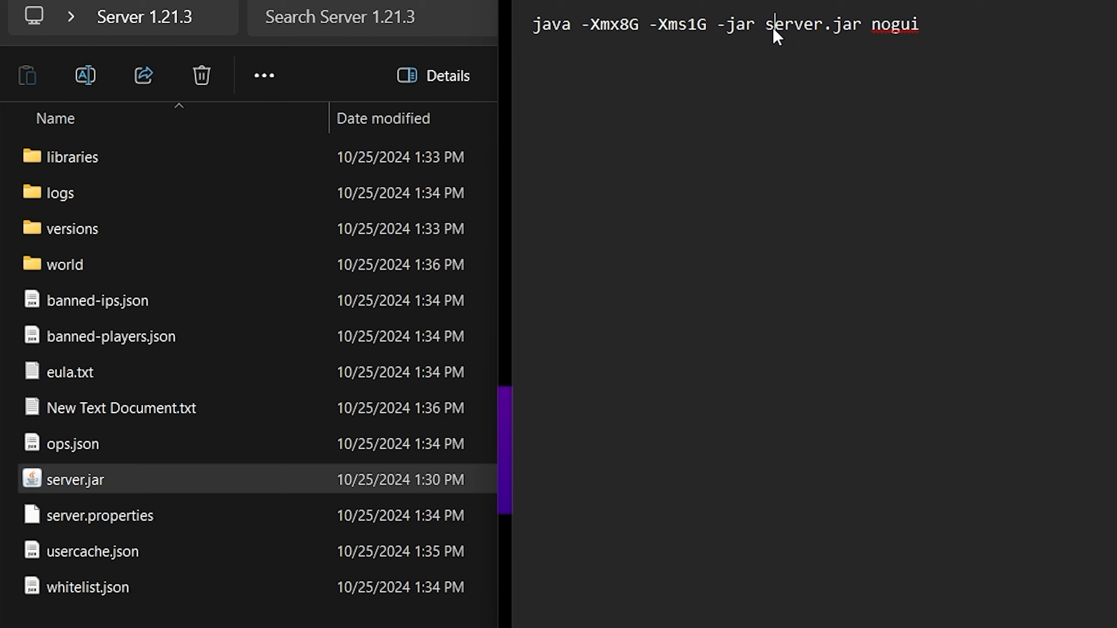
left_click(39, 485)
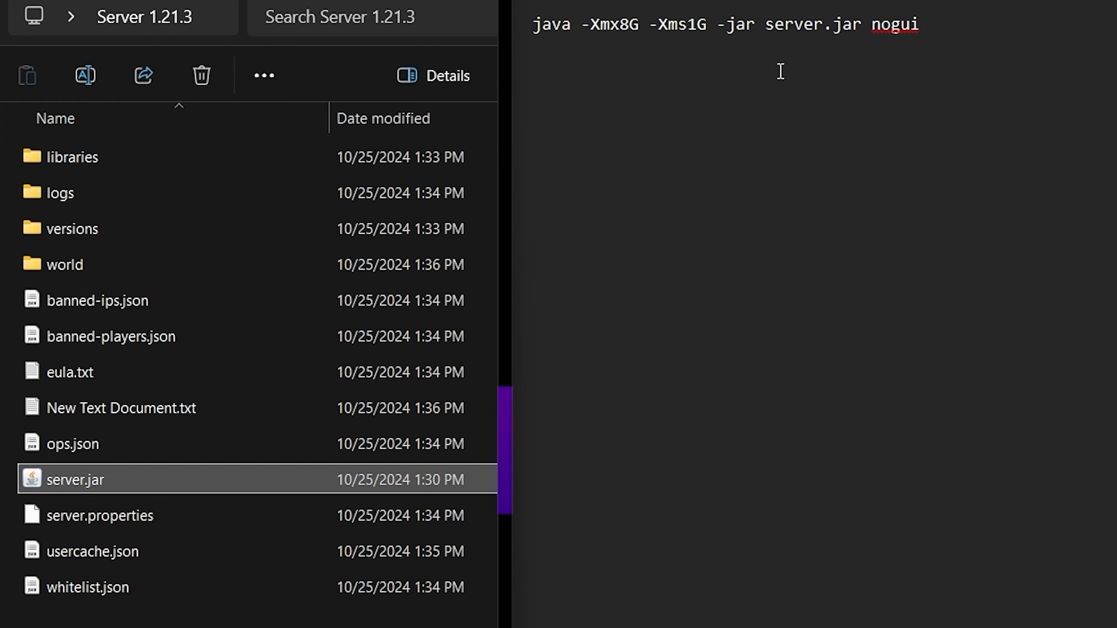
left_click_drag(865, 25, 807, 29)
left_click(807, 30)
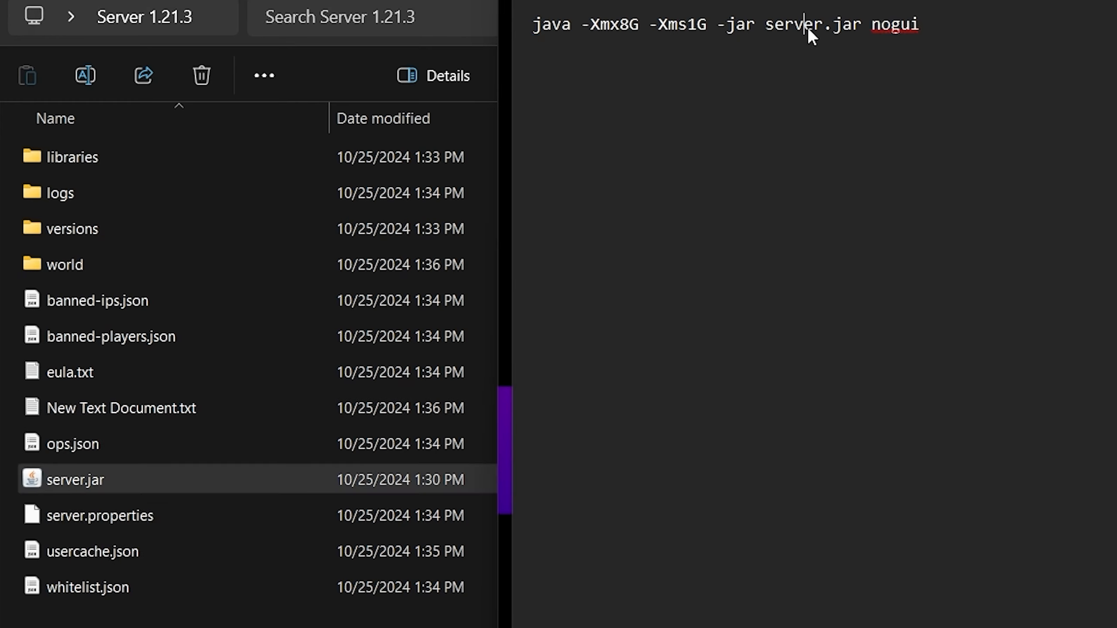
Save the launch command as run.bat in the Server 1.21.3 folder, with the file type set to All files.
left_click(864, 24)
left_click(827, 100)
left_click(140, 84)
left_click(87, 309)
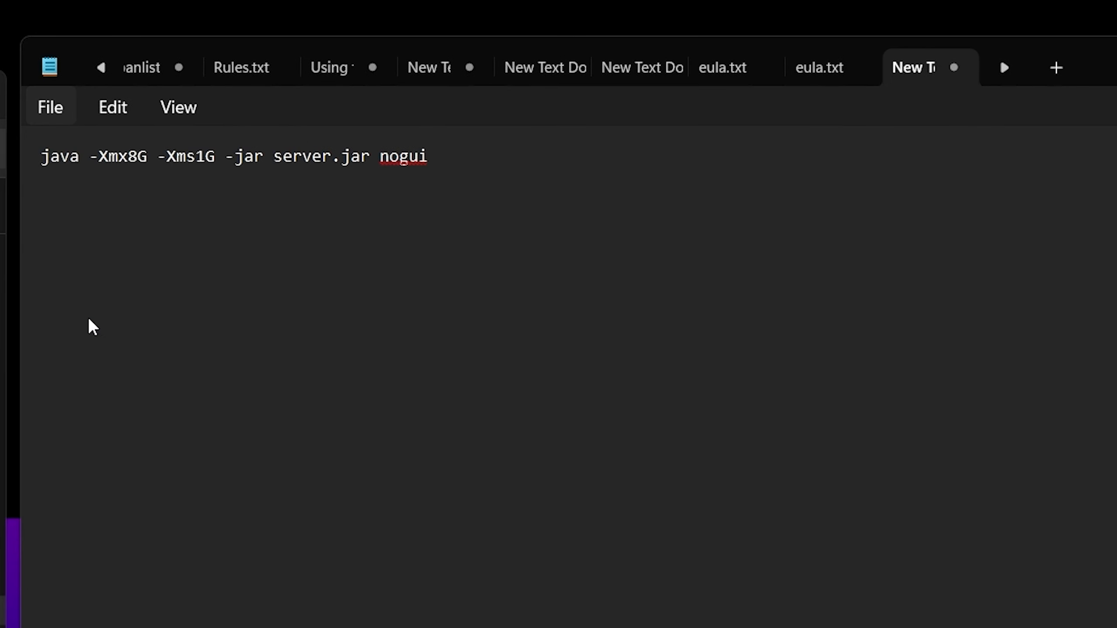
type("ru")
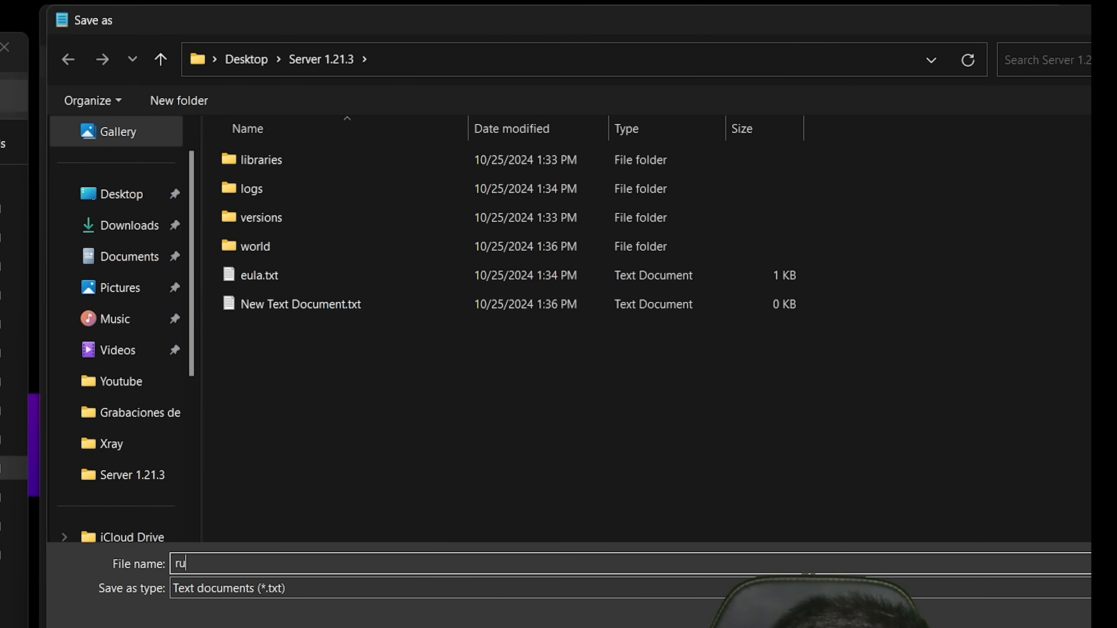
type("n.bat")
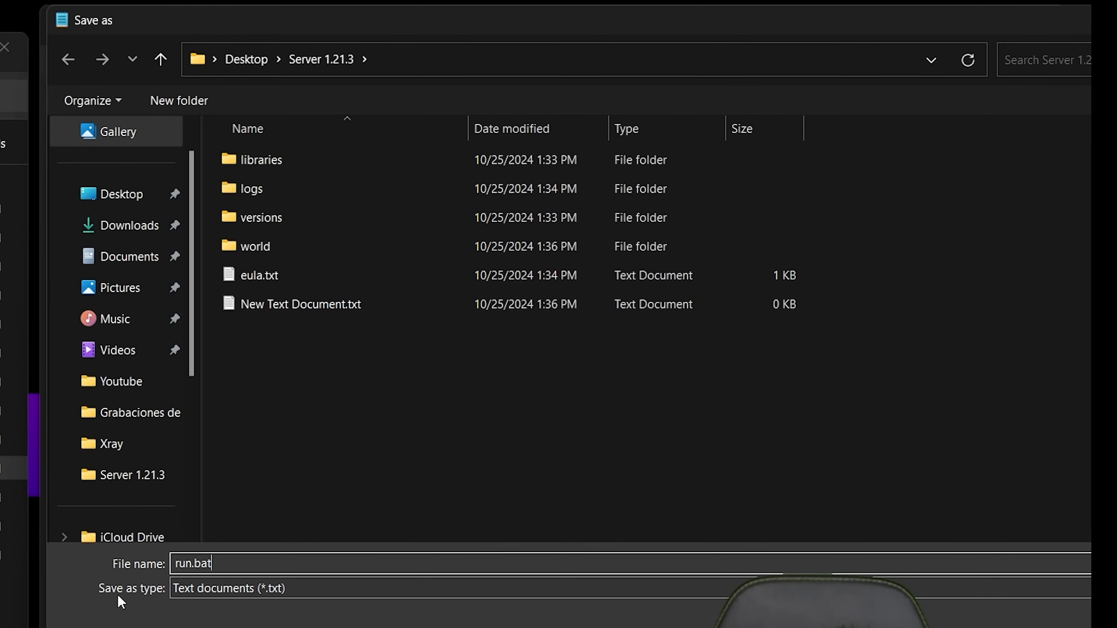
left_click(248, 593)
left_click(219, 618)
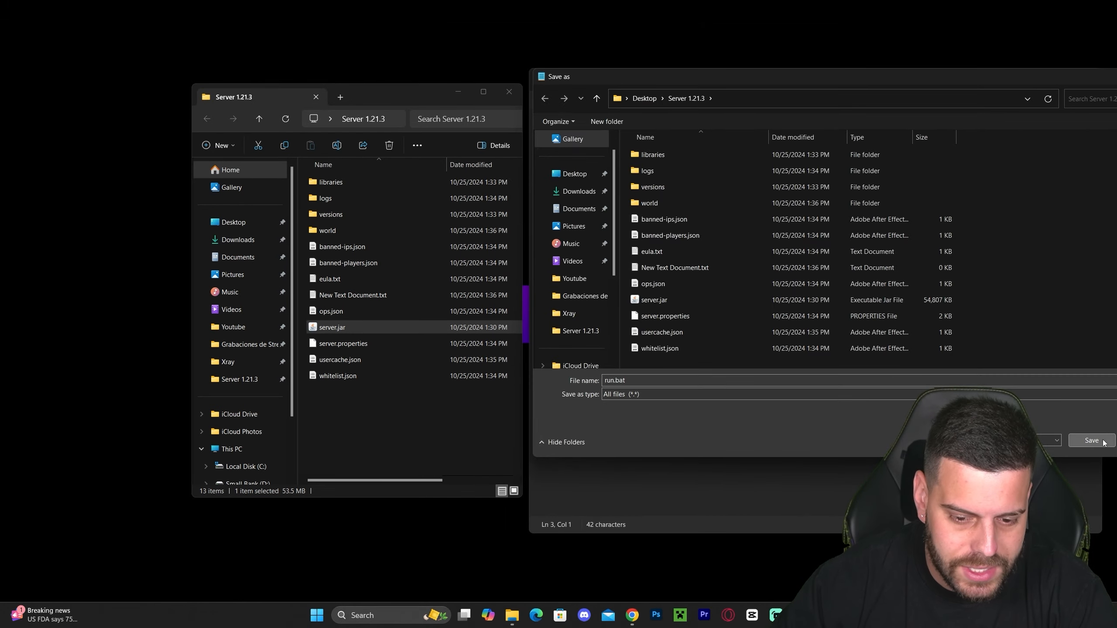
left_click(1083, 441)
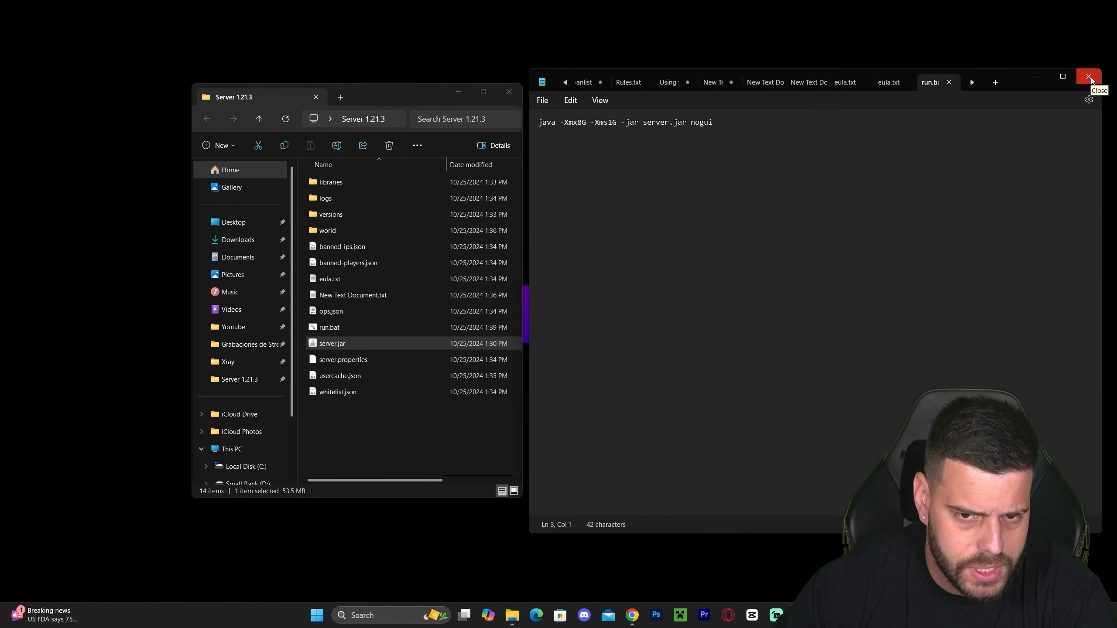
Close the text editor and widen the Server 1.21.3 folder window to show all file columns.
left_click(1088, 78)
left_click_drag(522, 402, 765, 411)
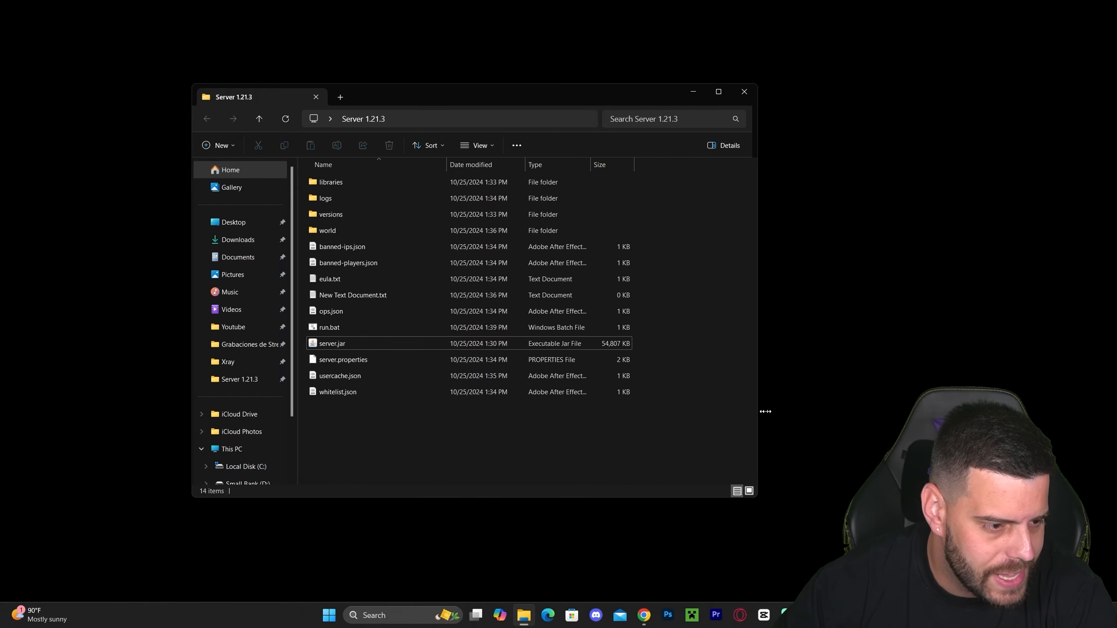
Start the server by running run.bat instead of server.jar from the Server 1.21.3 folder.
left_click(391, 328)
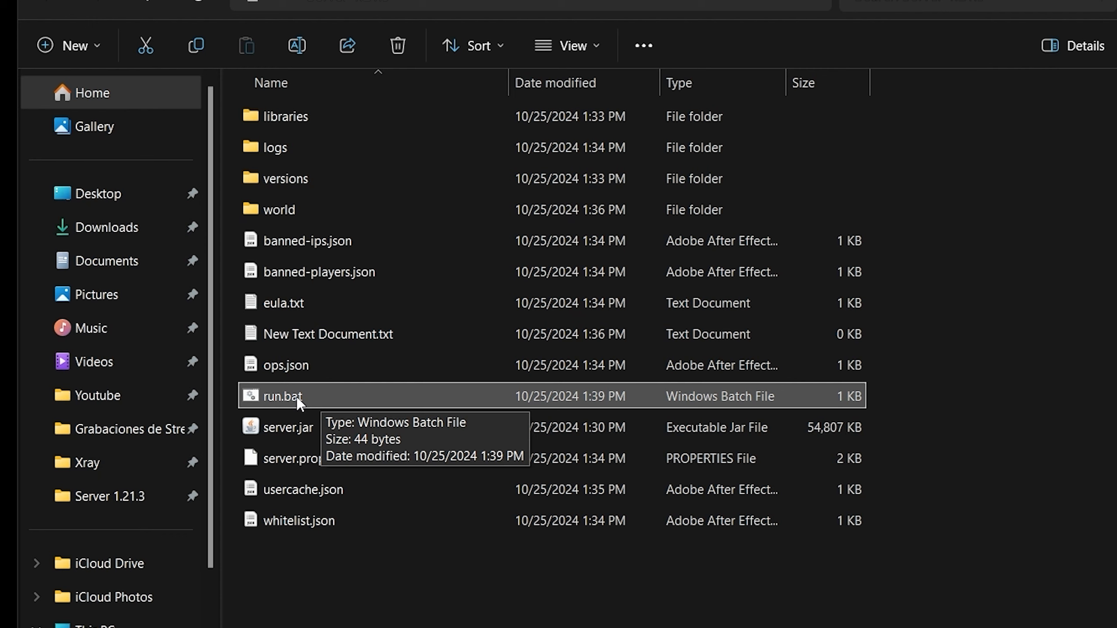
left_click(301, 427)
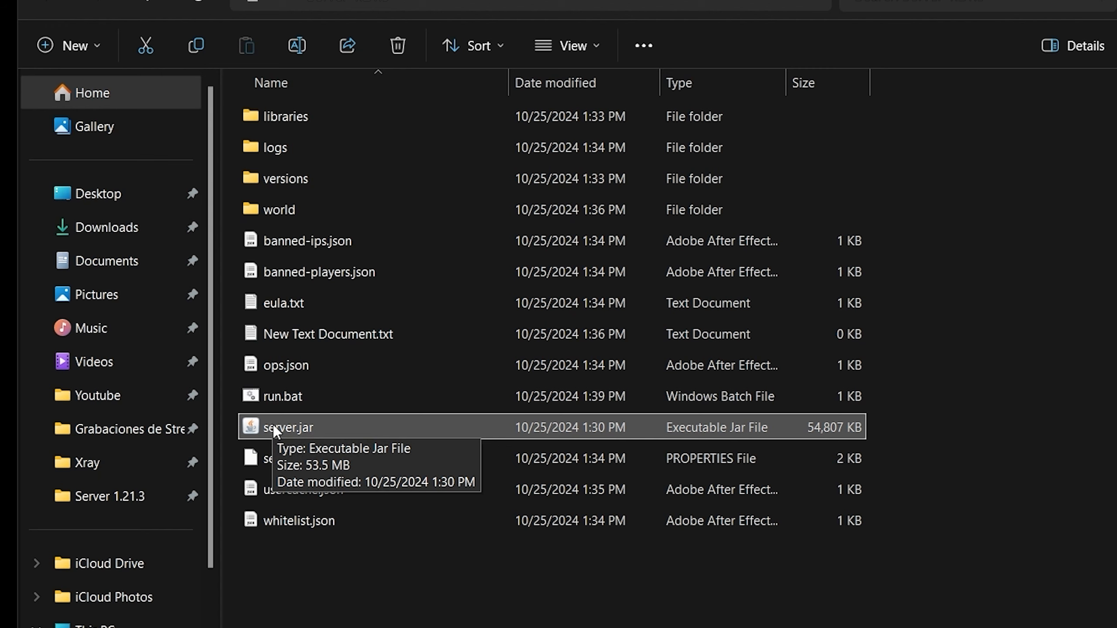
left_click(311, 395)
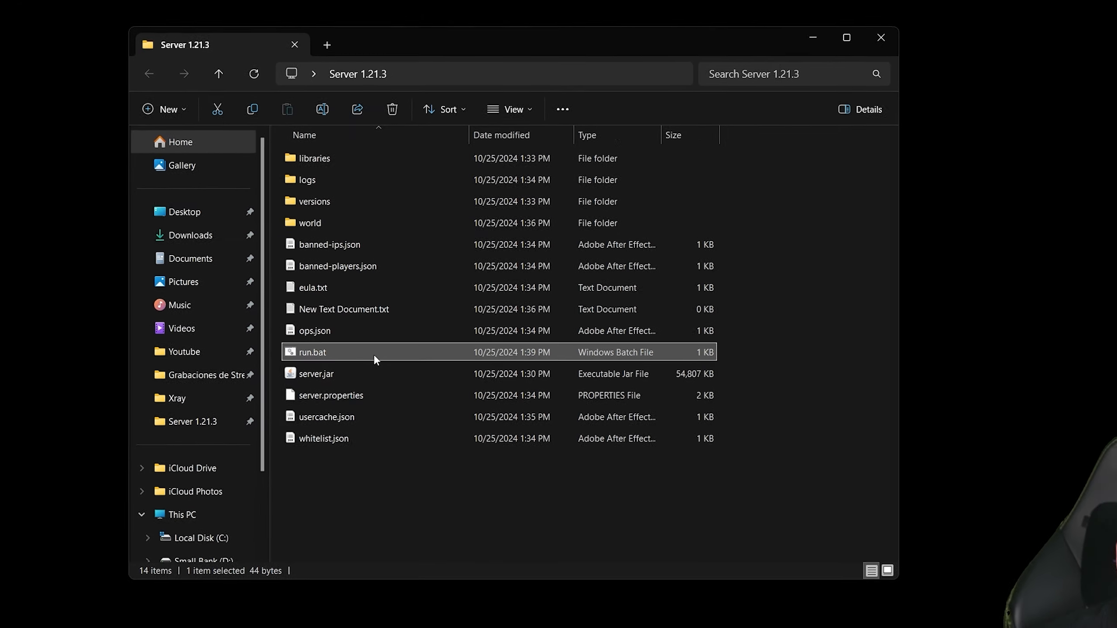
double_click(360, 396)
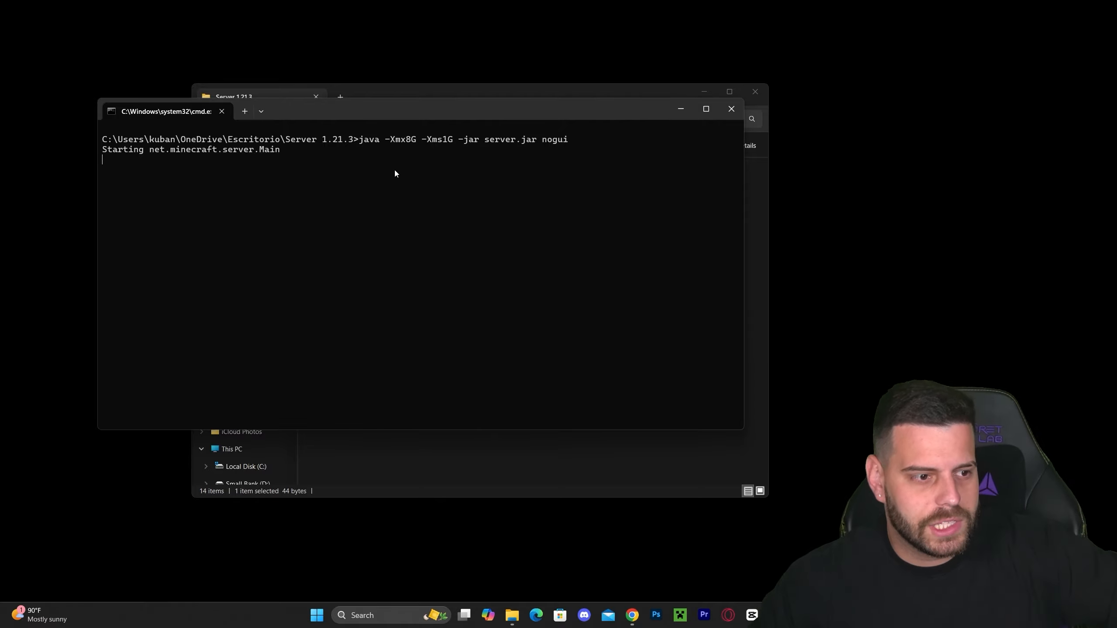
left_click_drag(478, 111, 492, 126)
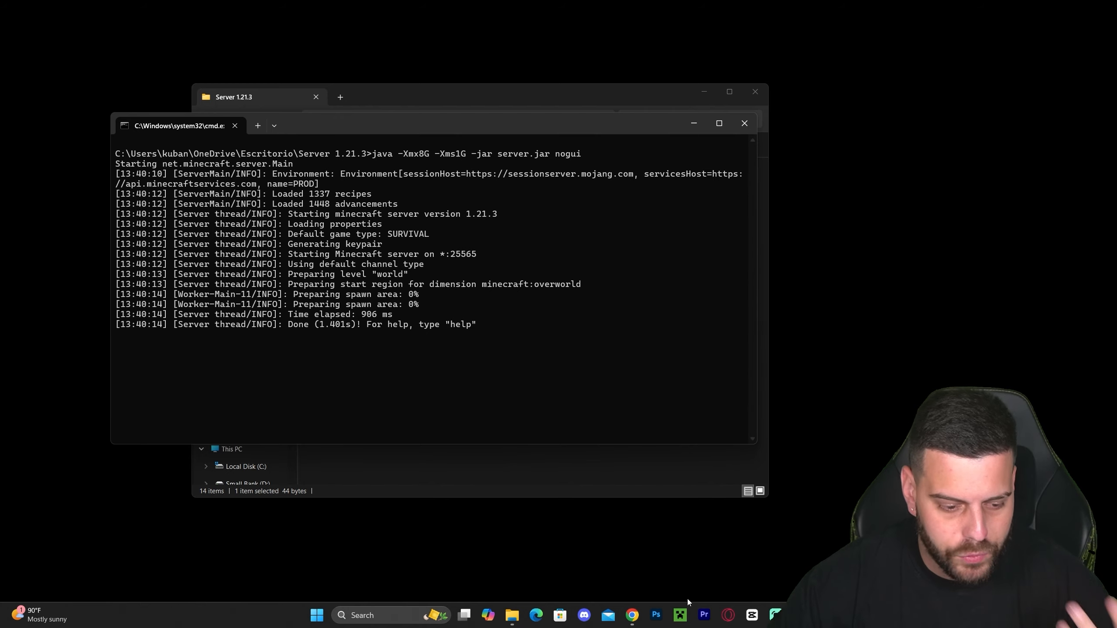
Switch to the Minecraft Launcher and launch the Java Edition using the Latest release 1.21.3 installation.
left_click(680, 615)
left_click_drag(616, 123, 802, 111)
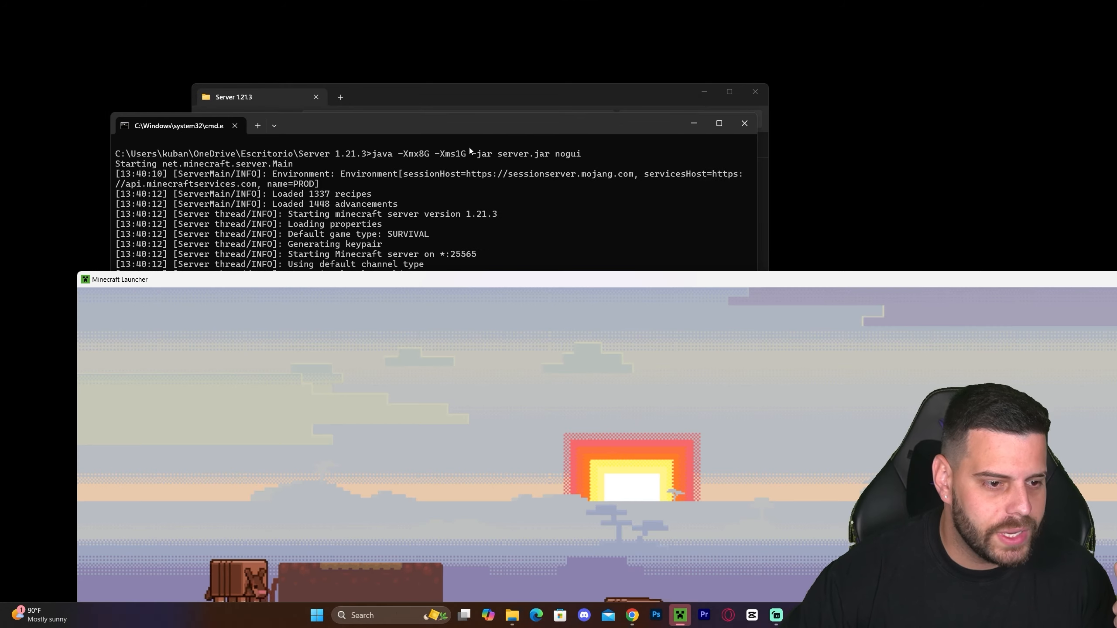
left_click(415, 152)
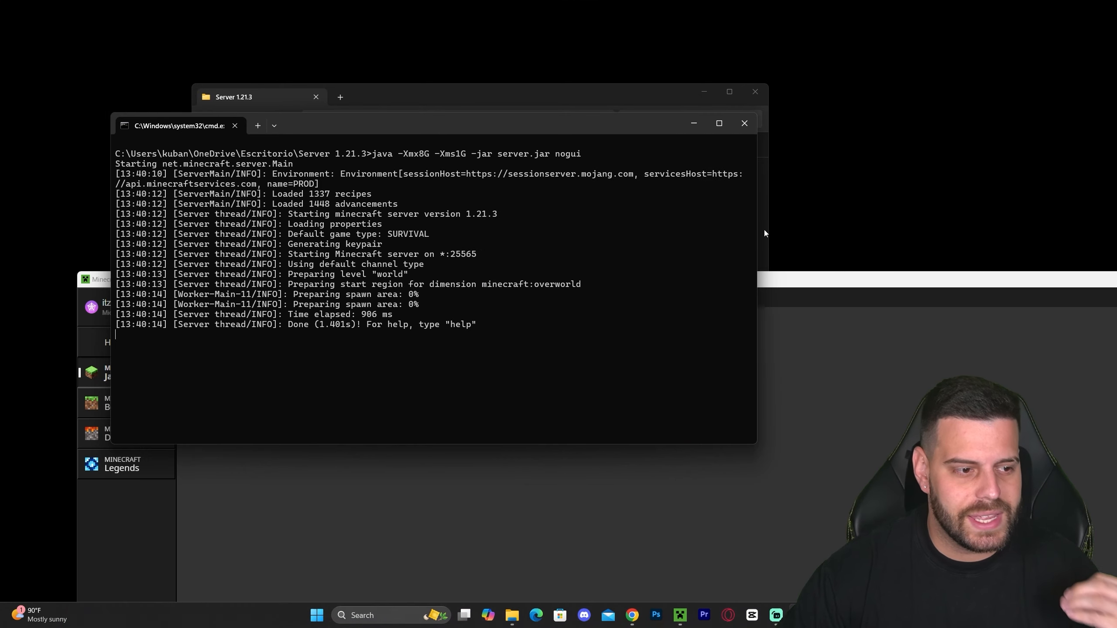
left_click(547, 474)
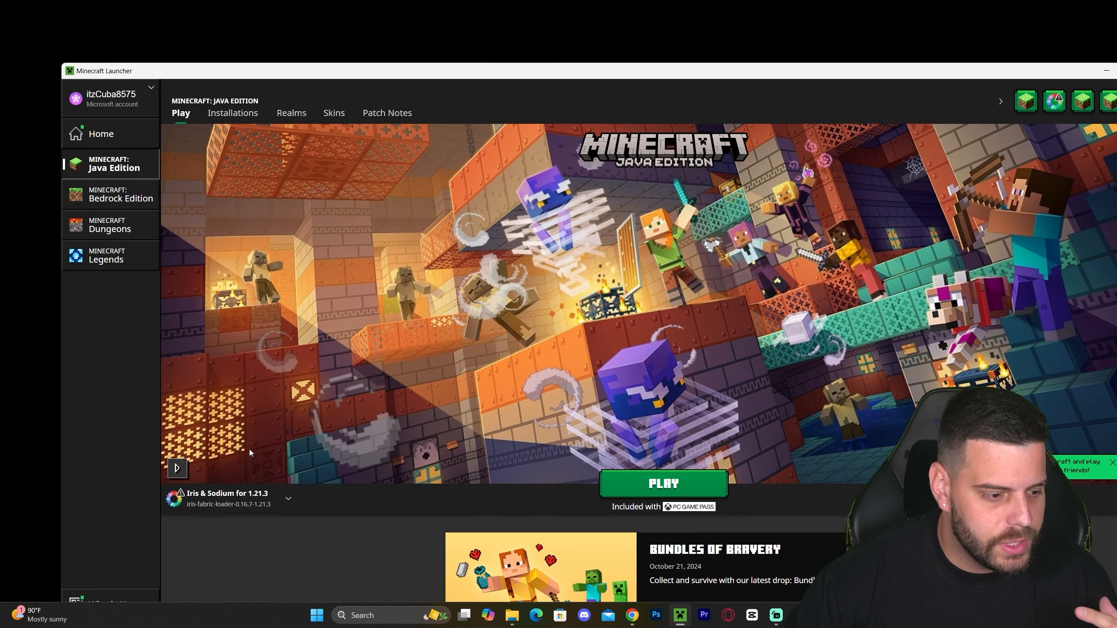
left_click(246, 499)
left_click(215, 447)
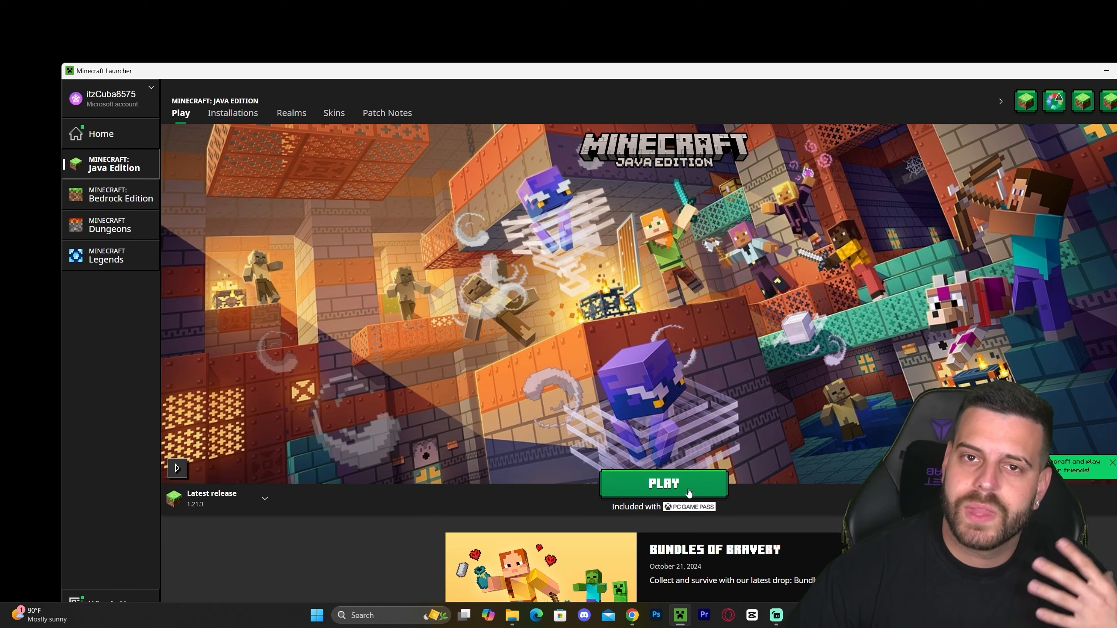
left_click(664, 483)
left_click_drag(636, 70, 635, 160)
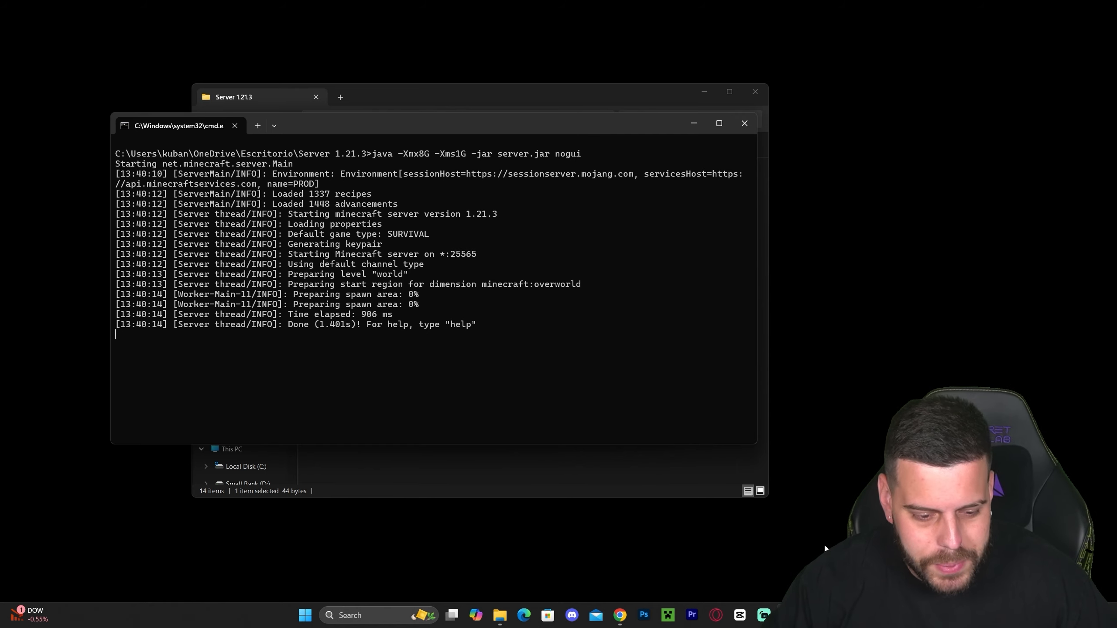
Arrange the Minecraft 1.21.3 game and the server console window side by side.
left_click_drag(622, 200, 413, 37)
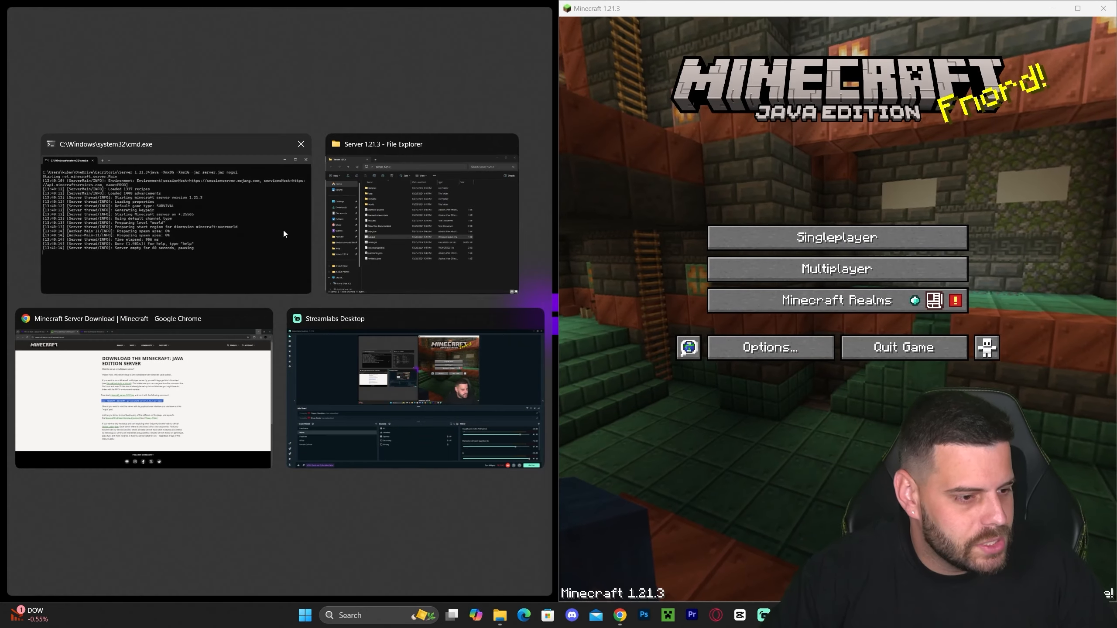
left_click(284, 233)
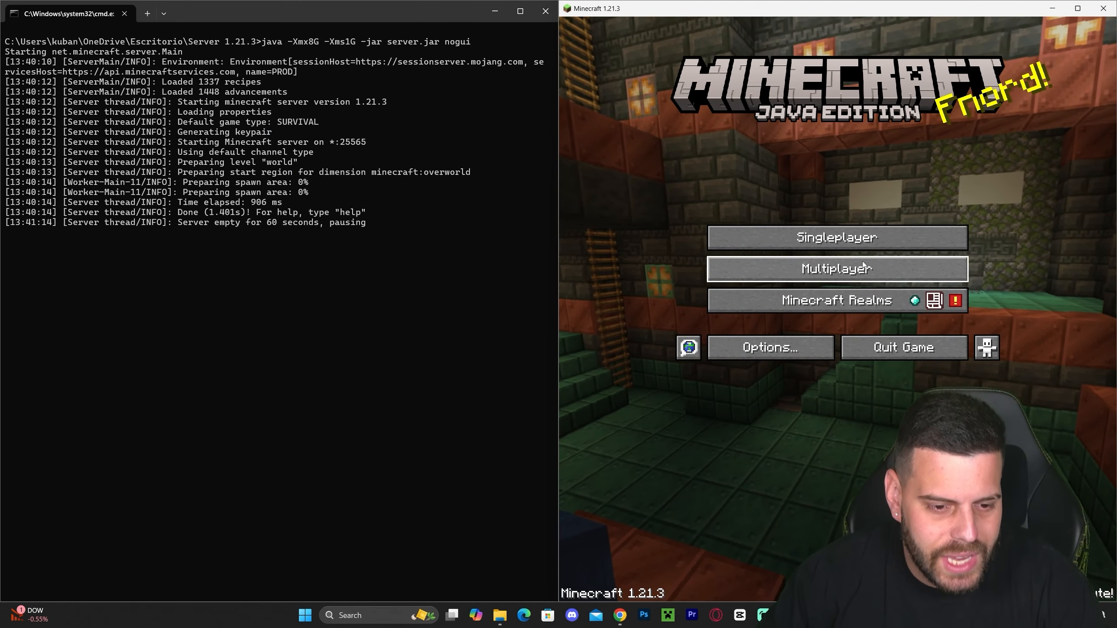
Join the third server in the multiplayer list, Minecraft Server, and switch the camera to a third-person view.
left_click(835, 269)
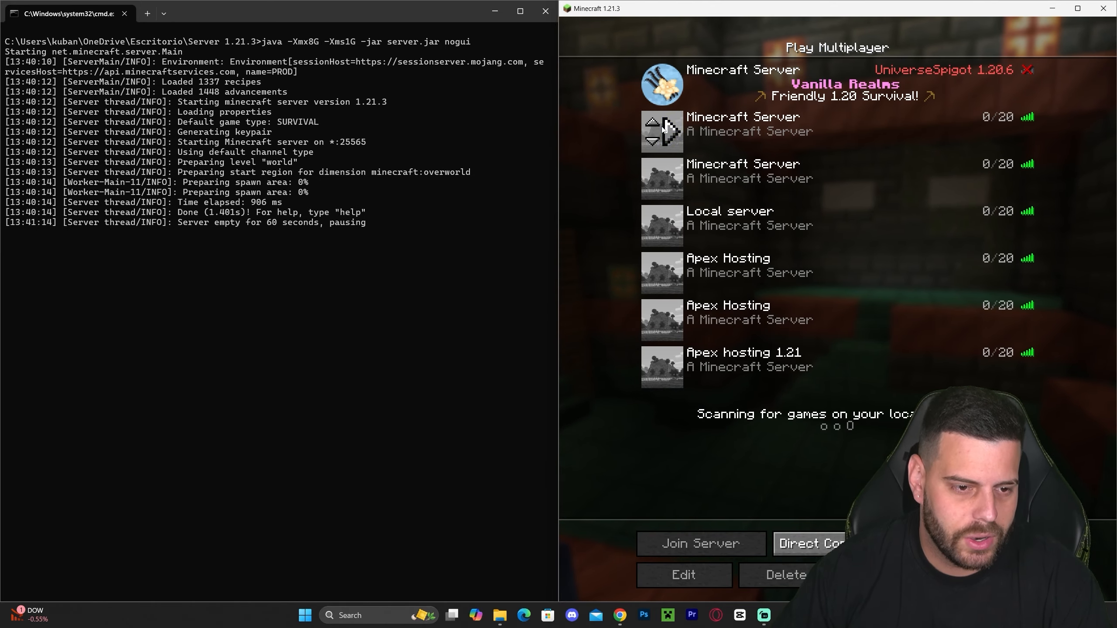
double_click(834, 177)
key("F5")
key("F5")
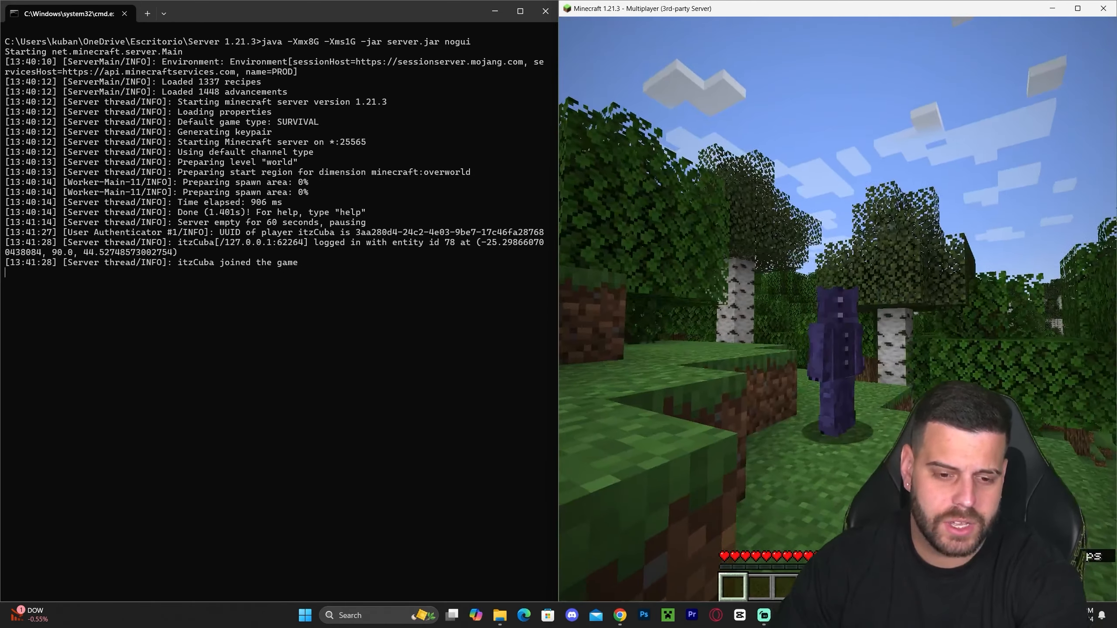